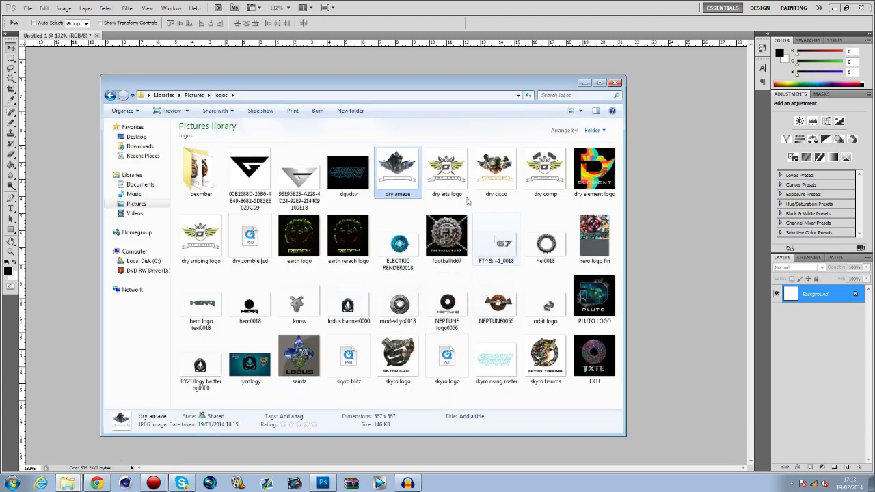
# Open the decmber logos folder and preview the skyro blitz logo full-size
pyautogui.doubleClick(198, 169)
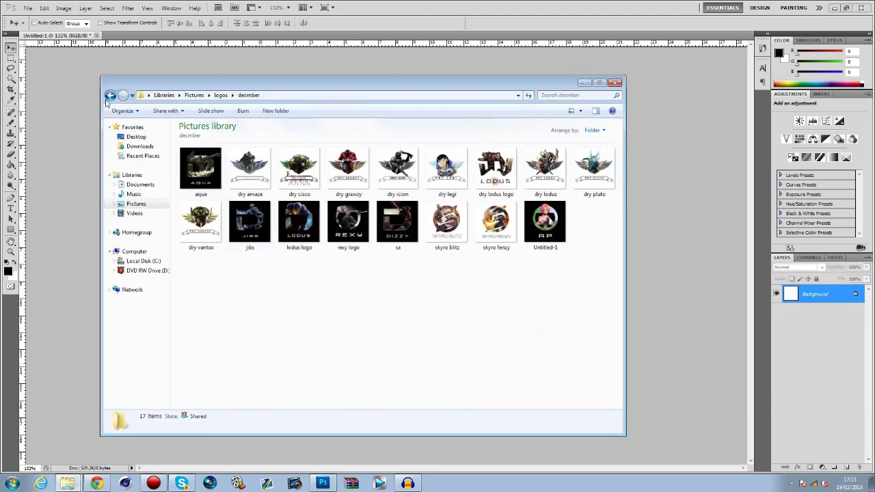
pyautogui.doubleClick(461, 226)
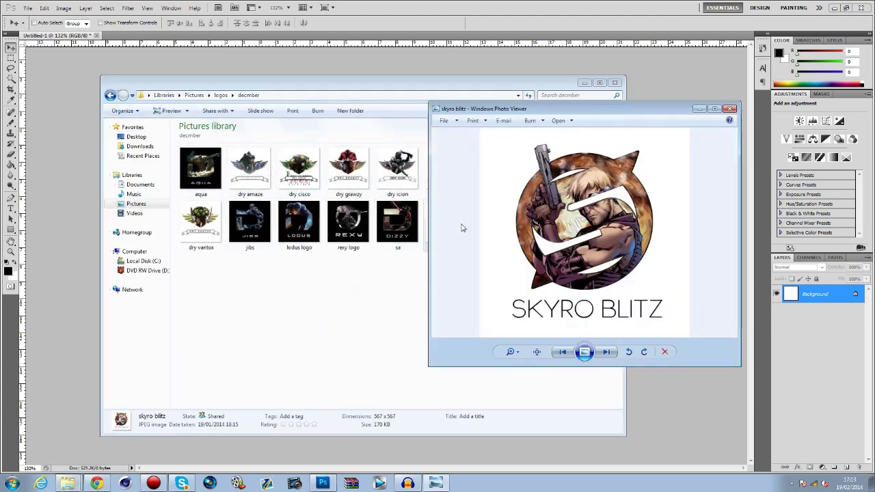
pyautogui.moveTo(575, 108); pyautogui.dragTo(405, 107)
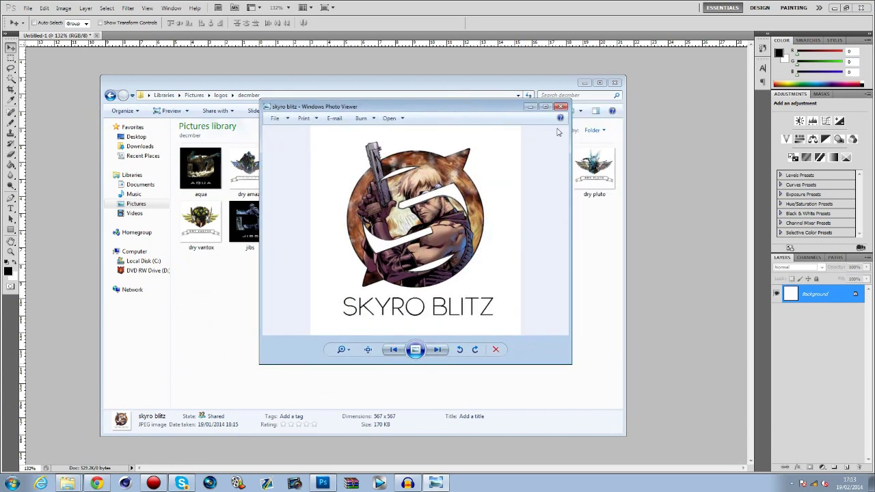
pyautogui.click(561, 107)
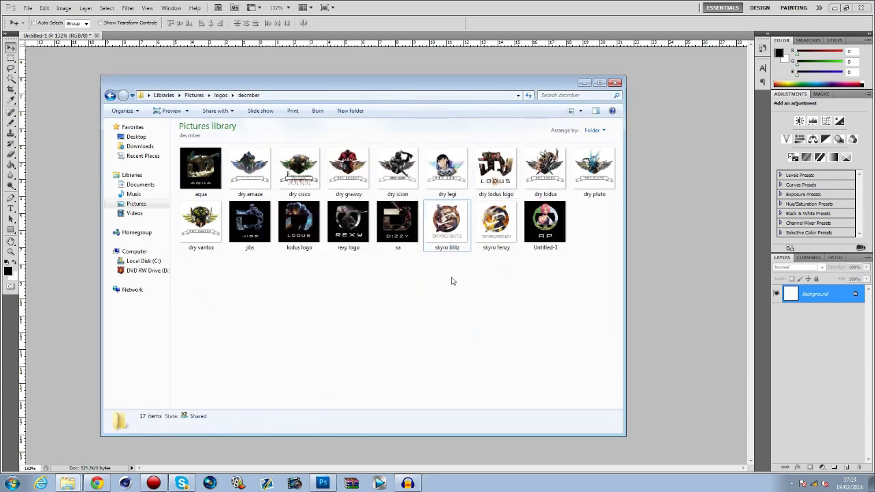
pyautogui.click(110, 95)
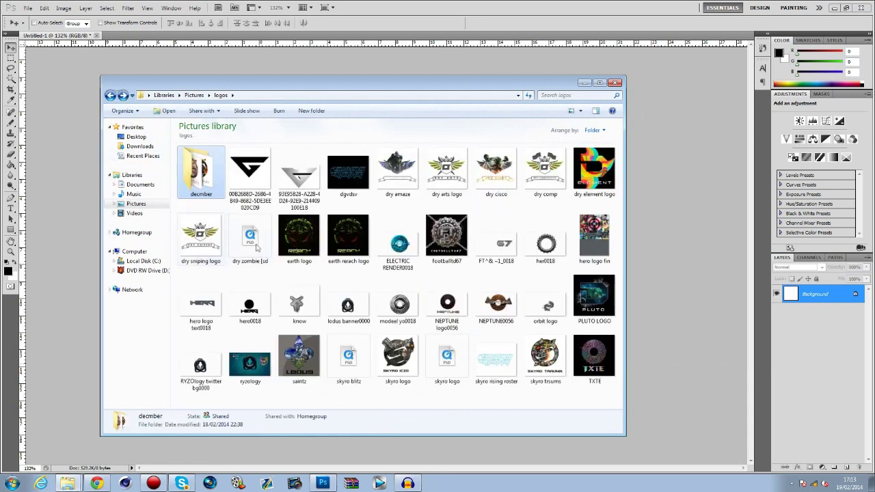
# Place the black G emblem image onto the blank canvas as its own layer
pyautogui.click(151, 67)
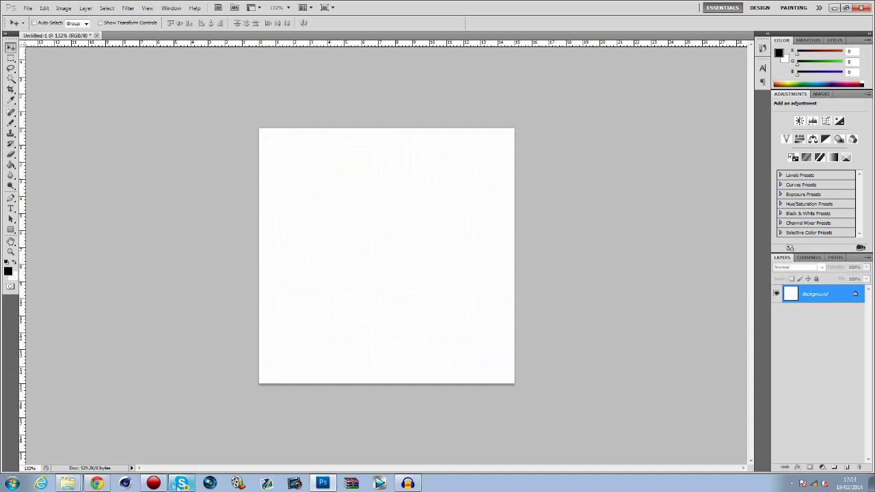
pyautogui.click(67, 484)
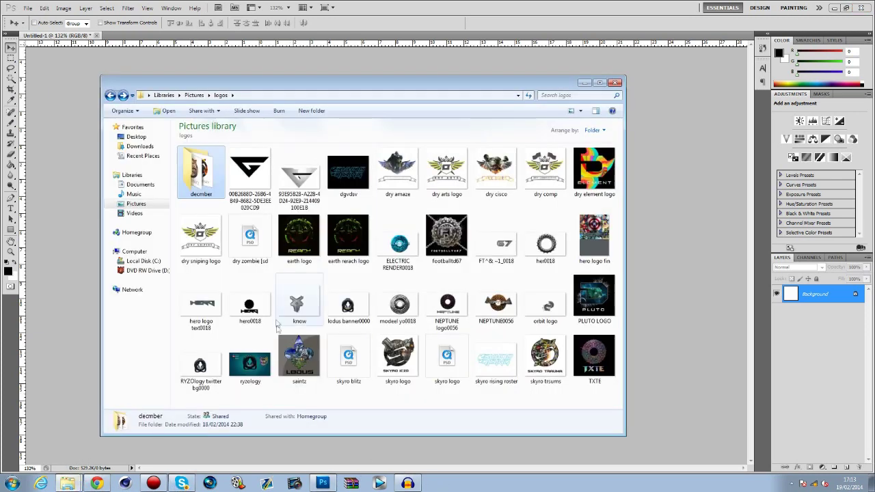
pyautogui.moveTo(248, 157); pyautogui.dragTo(306, 129)
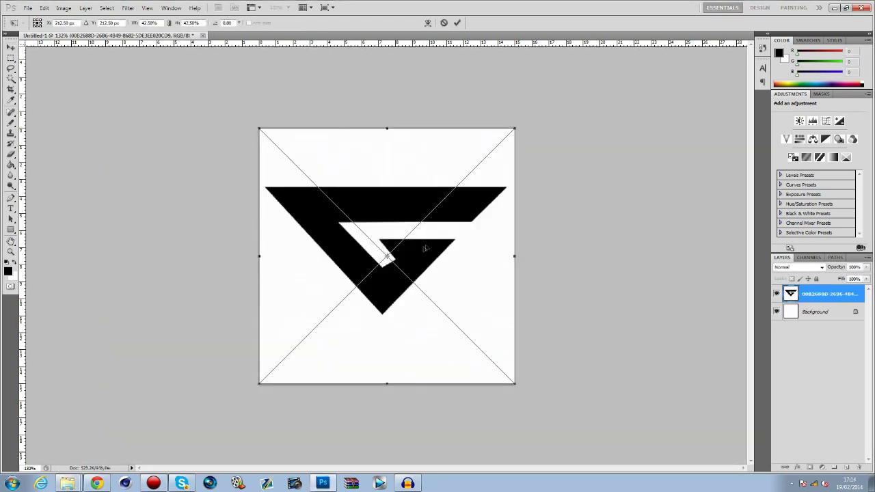
pyautogui.press('Return')
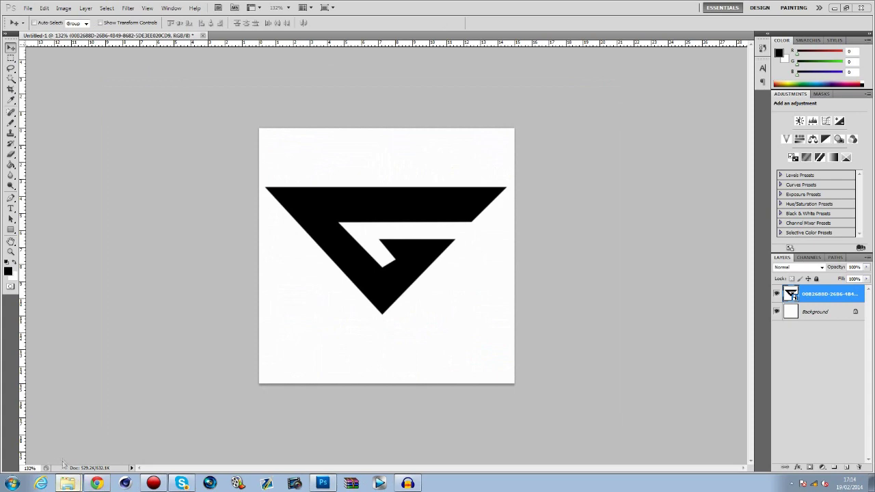
pyautogui.click(67, 483)
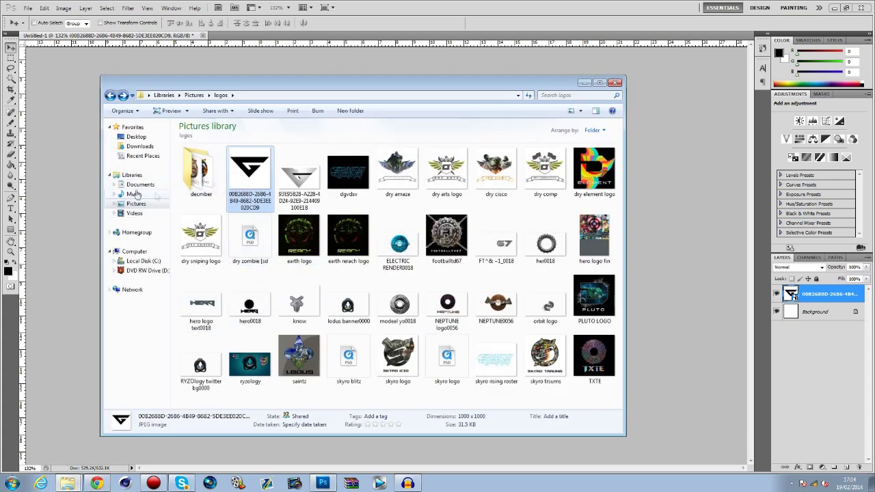
# Place the captain106 hero render from Renders 1, shrink it, then delete that layer
pyautogui.click(66, 450)
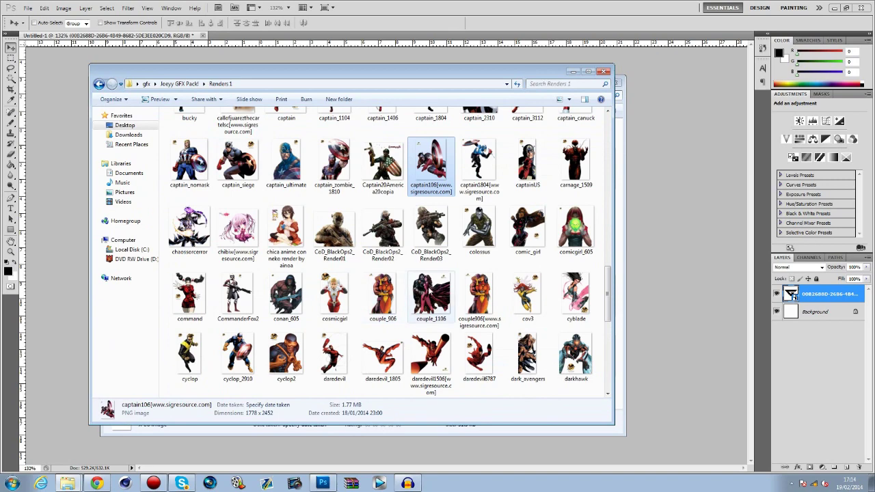
pyautogui.scroll(-5, 398, 291)
pyautogui.scroll(10, 422, 289)
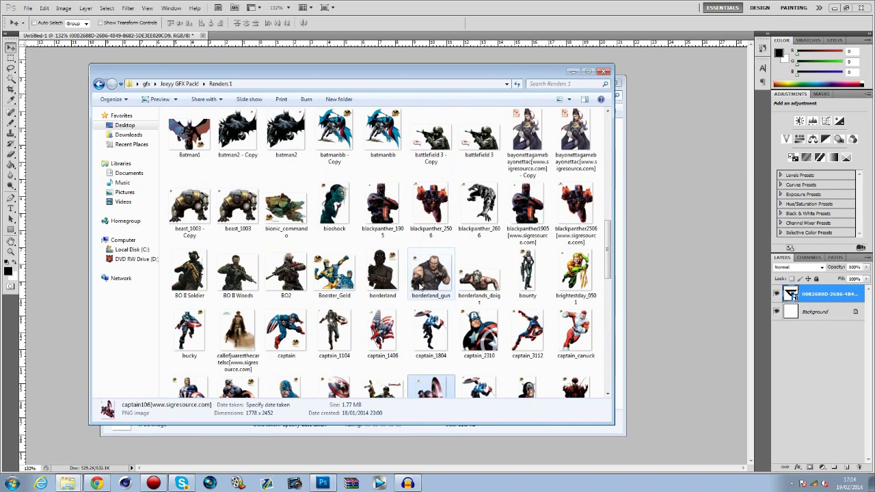
pyautogui.scroll(-3, 422, 289)
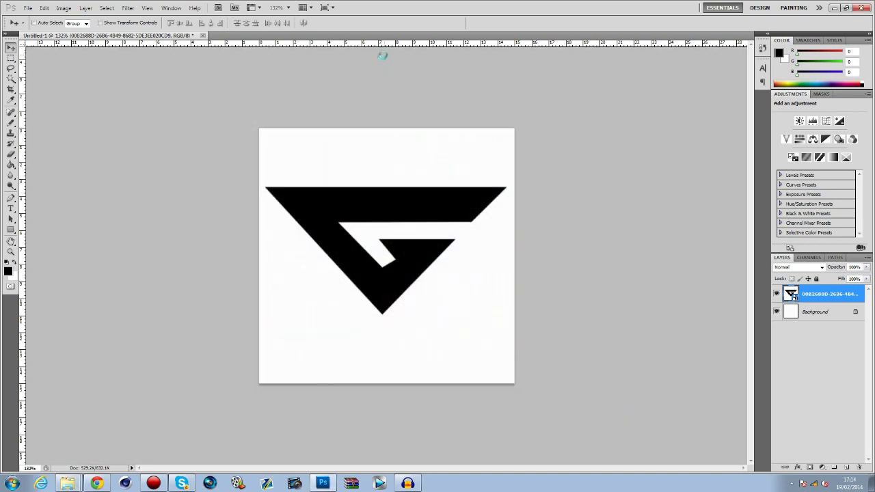
pyautogui.moveTo(382, 55); pyautogui.dragTo(363, 234)
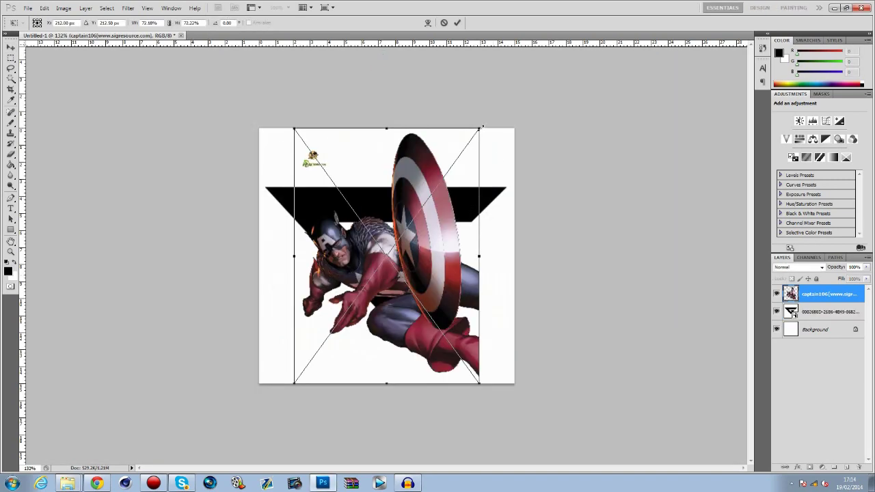
pyautogui.moveTo(483, 126); pyautogui.dragTo(463, 151)
pyautogui.moveTo(403, 217)
pyautogui.mouseDown()
pyautogui.moveTo(408, 201)
pyautogui.moveTo(394, 194)
pyautogui.moveTo(399, 214)
pyautogui.mouseUp()
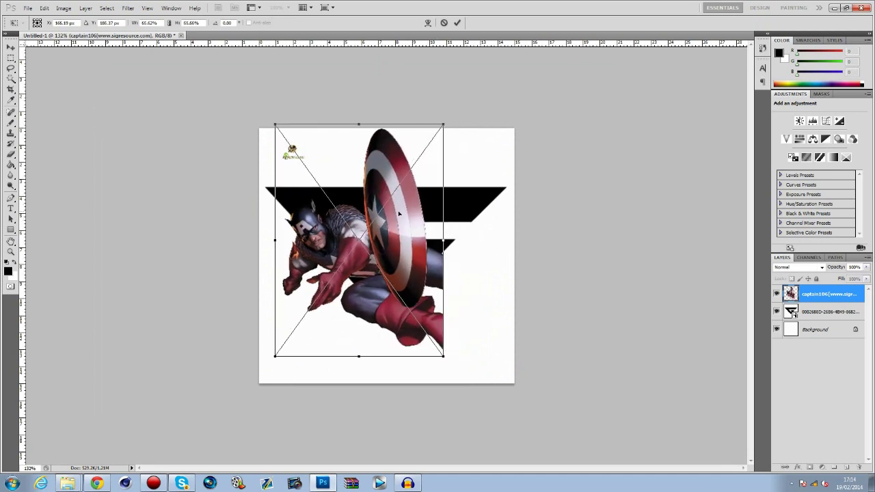
pyautogui.press('Return')
pyautogui.press('Delete')
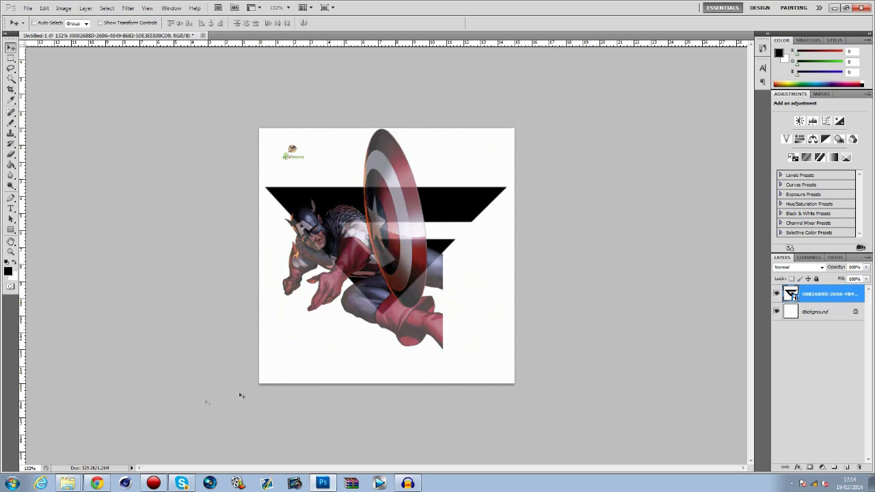
pyautogui.click(68, 484)
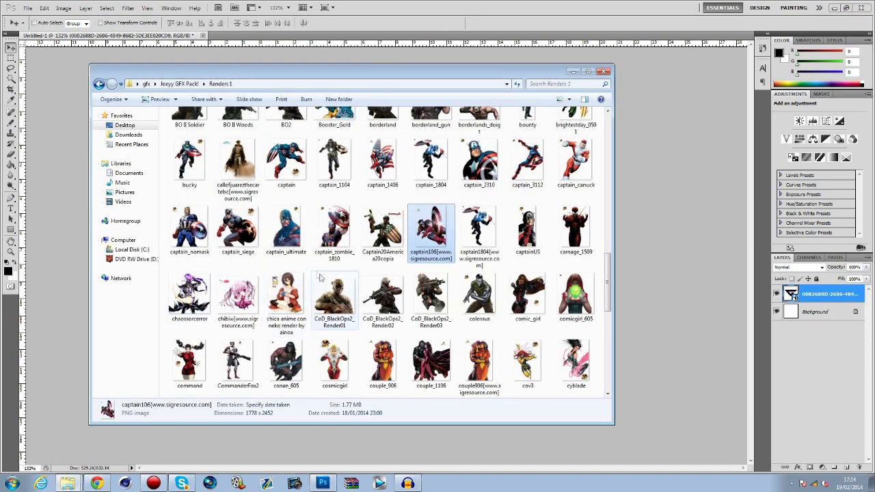
# Preview the captain_siege render full-size, then close the preview
pyautogui.doubleClick(245, 239)
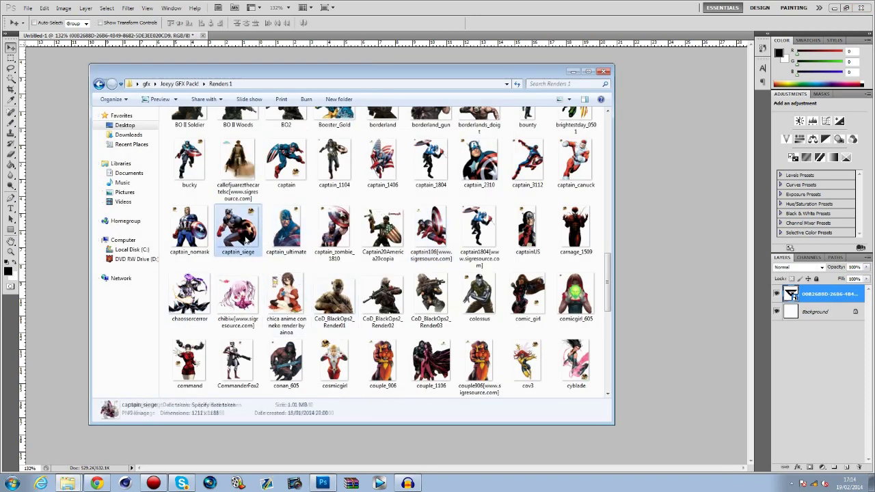
pyautogui.click(560, 108)
pyautogui.scroll(10, 432, 217)
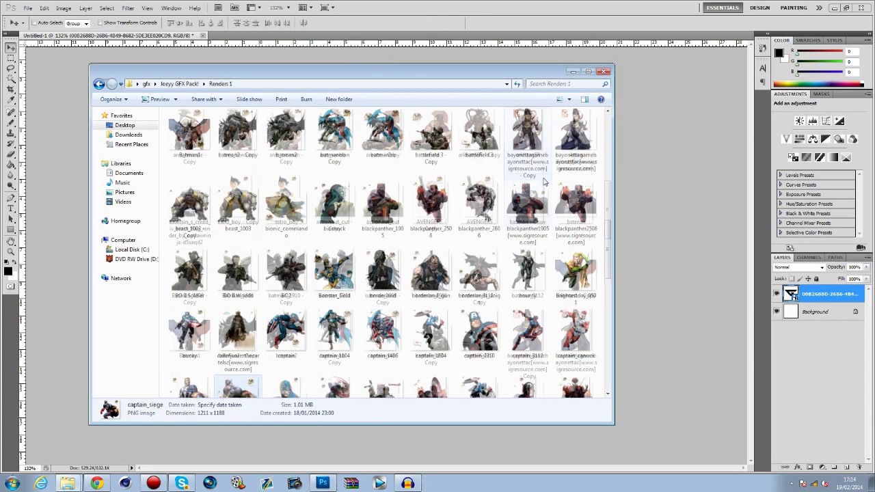
pyautogui.scroll(2, 432, 218)
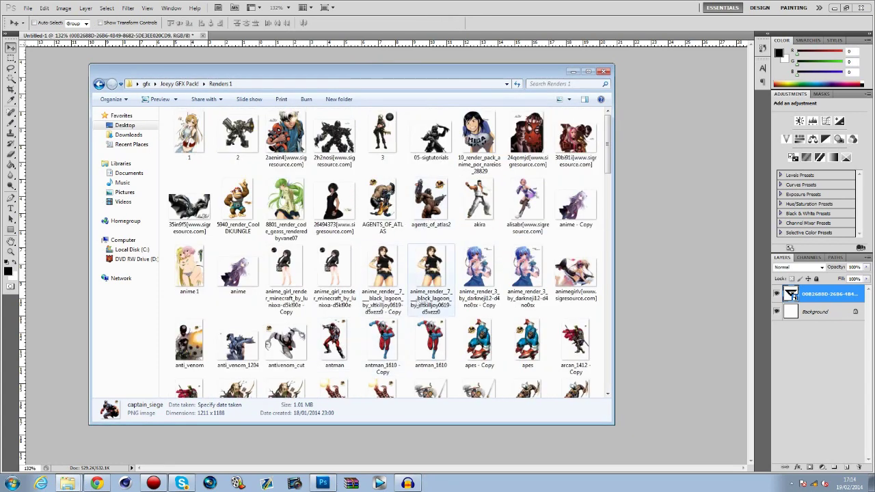
# Place the agents_of_atlas2 gorilla render, shrunk and positioned over the G emblem's left side
pyautogui.click(433, 213)
pyautogui.moveTo(434, 213); pyautogui.dragTo(502, 221)
pyautogui.moveTo(492, 128); pyautogui.dragTo(437, 153)
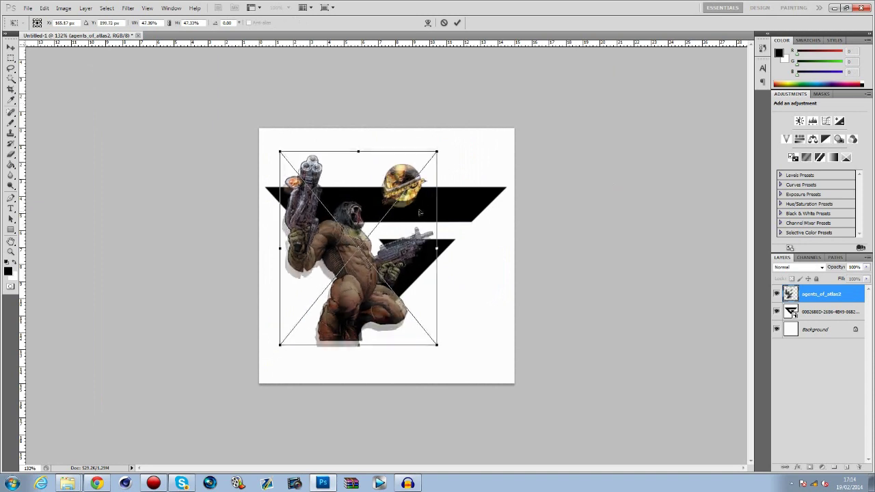
pyautogui.moveTo(421, 213); pyautogui.dragTo(426, 204)
pyautogui.press('Return')
pyautogui.click(11, 58)
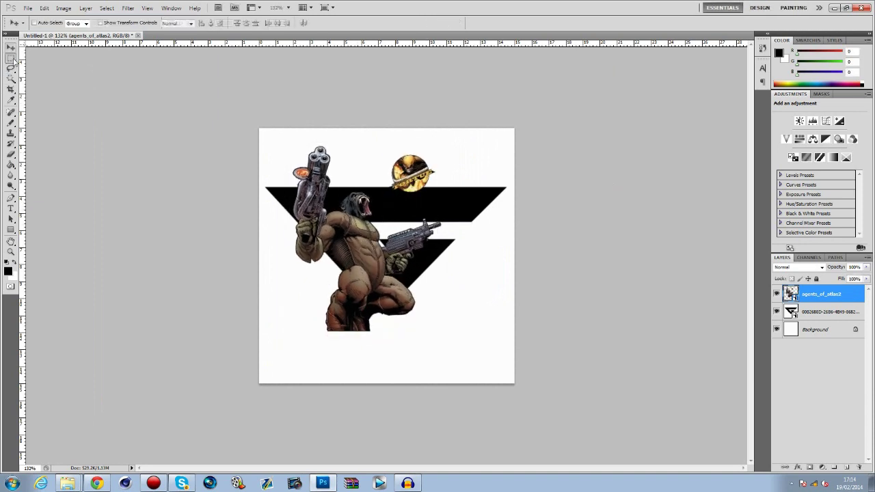
# Rasterize the gorilla layer, erase the marquee-selected gold round emblem, and nudge the render up
pyautogui.moveTo(383, 144); pyautogui.dragTo(452, 198)
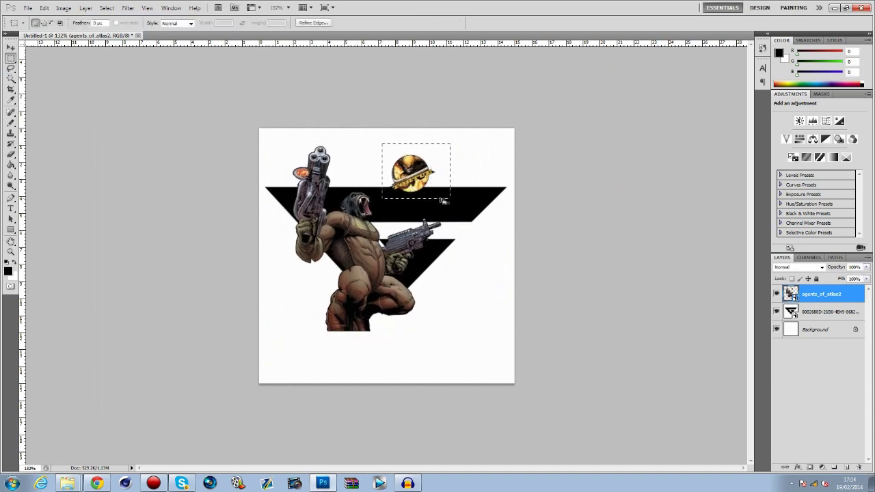
pyautogui.press('Delete')
pyautogui.click(434, 182)
pyautogui.rightClick(816, 294)
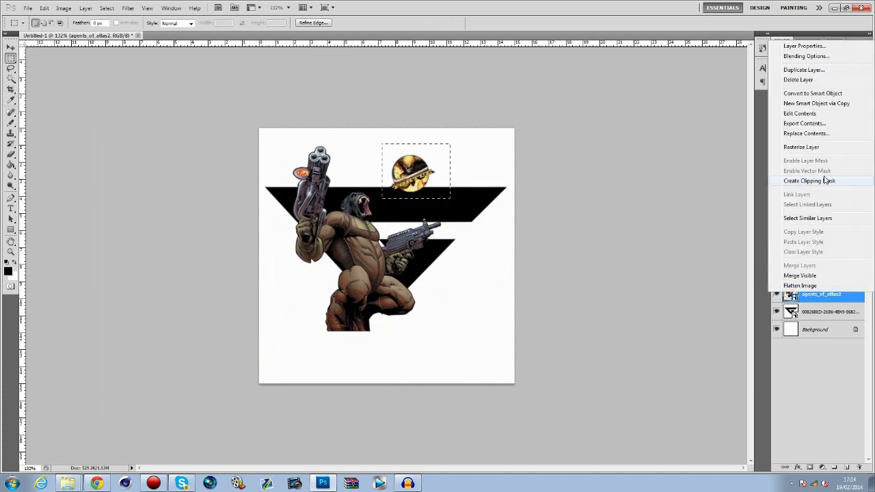
pyautogui.click(807, 148)
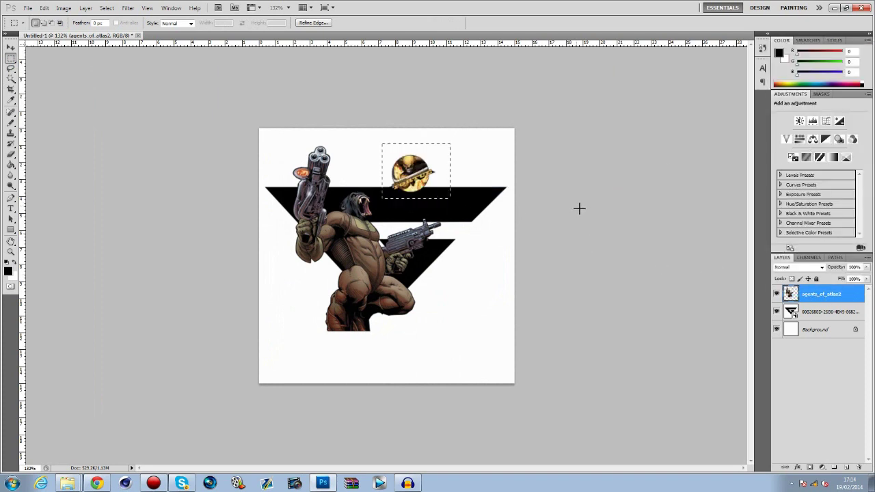
pyautogui.press('Delete')
pyautogui.hotkey('ctrl', 'd')
pyautogui.click(10, 48)
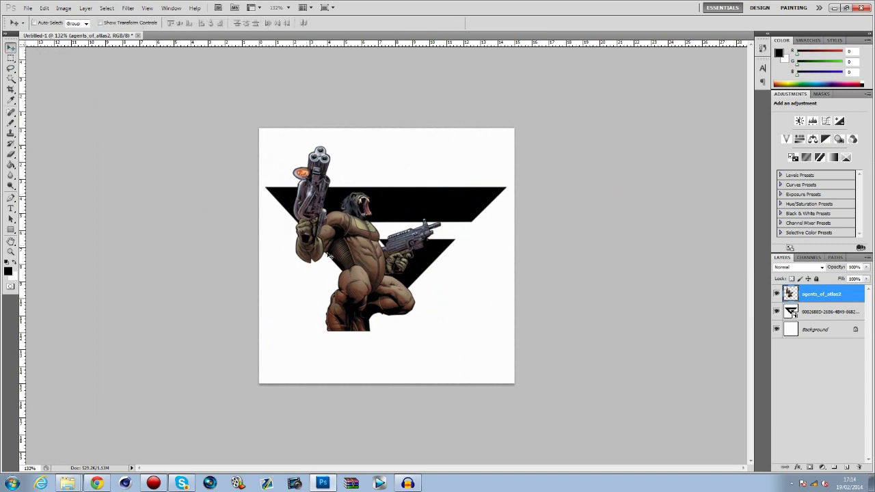
pyautogui.moveTo(331, 255); pyautogui.dragTo(331, 253)
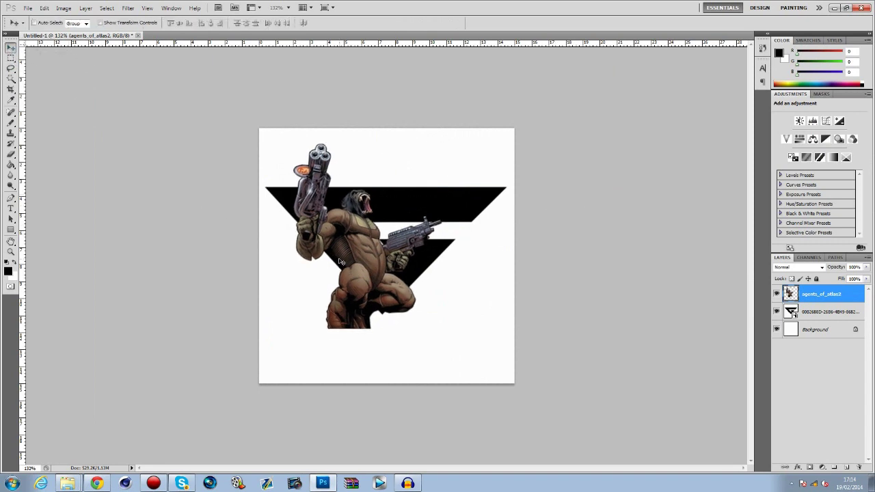
pyautogui.click(843, 313)
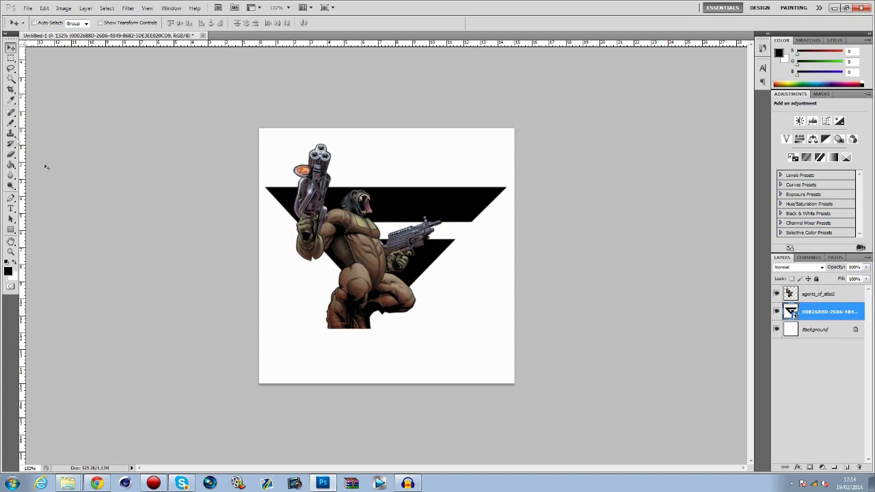
# With the gorilla hidden, Magic Wand-select the black G emblem, then reactivate the gorilla layer
pyautogui.click(10, 80)
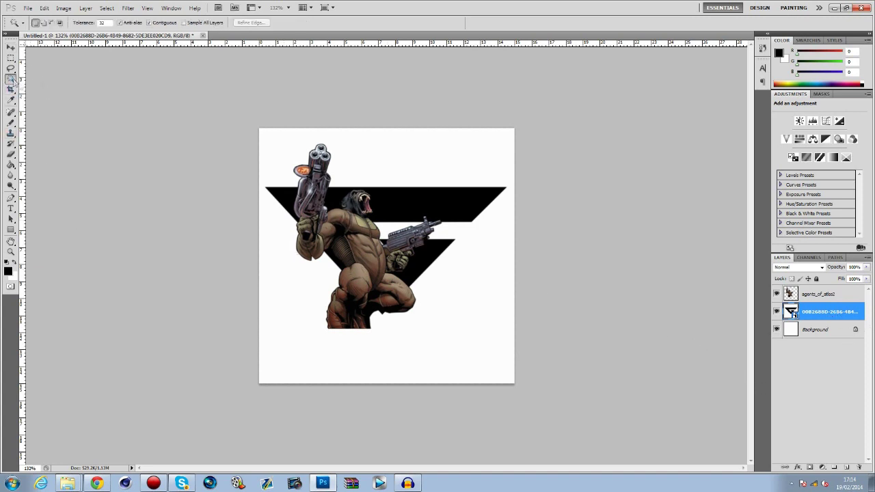
pyautogui.click(776, 294)
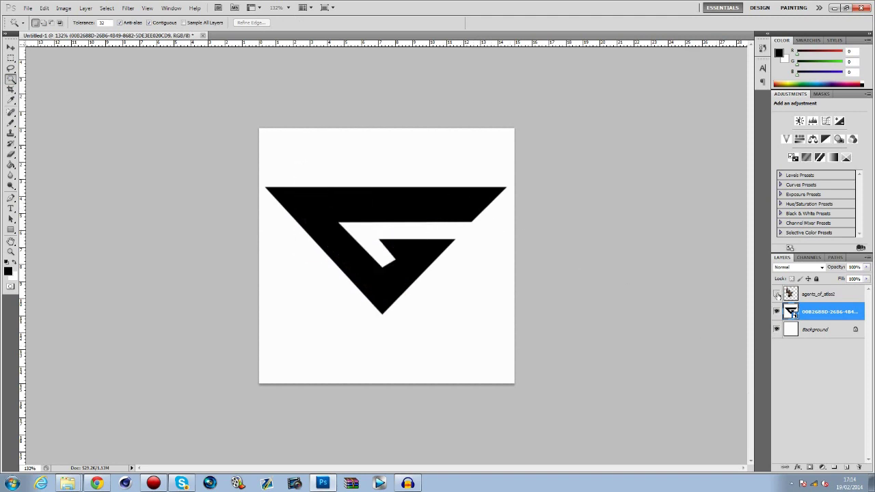
pyautogui.click(417, 204)
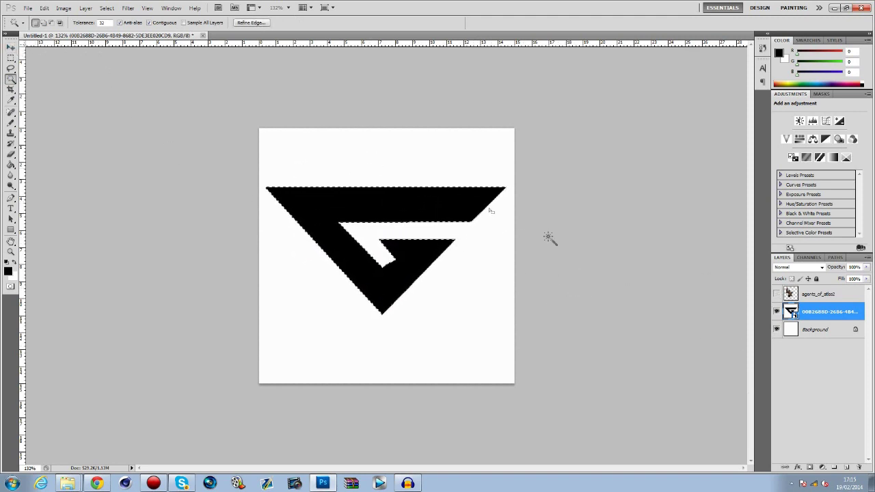
pyautogui.click(777, 294)
pyautogui.click(821, 295)
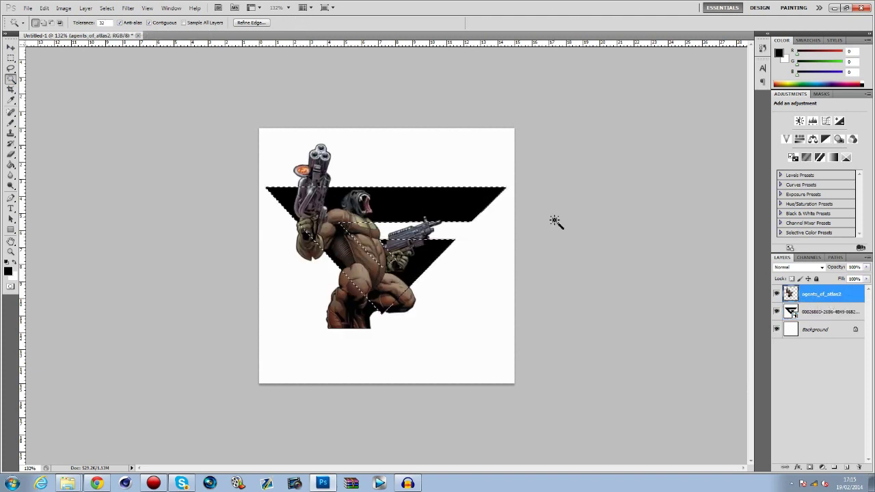
pyautogui.press('v')
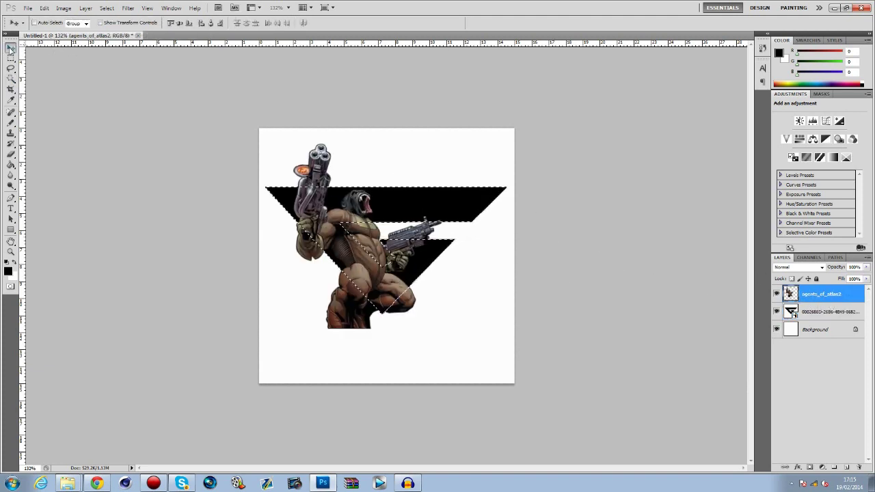
pyautogui.click(43, 8)
# Copy the gorilla inside the emblem selection and carry it into a new Untitled-2 document
pyautogui.click(51, 69)
pyautogui.click(28, 8)
pyautogui.click(48, 18)
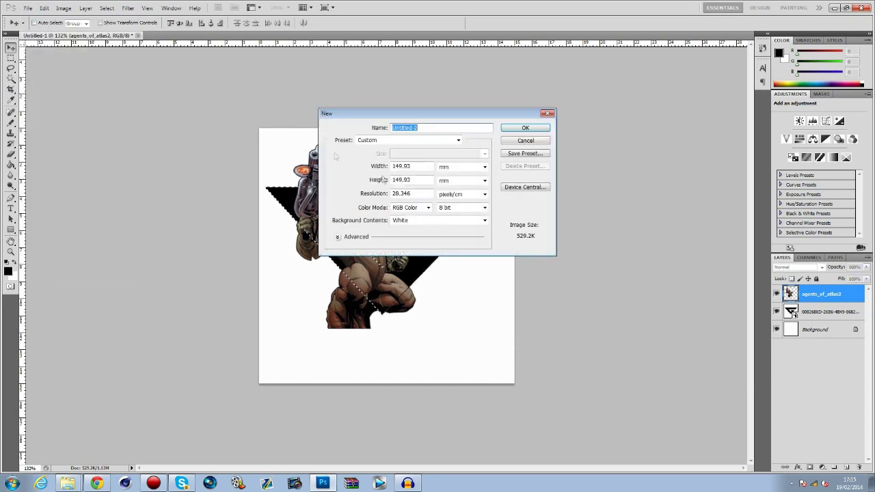
pyautogui.click(524, 128)
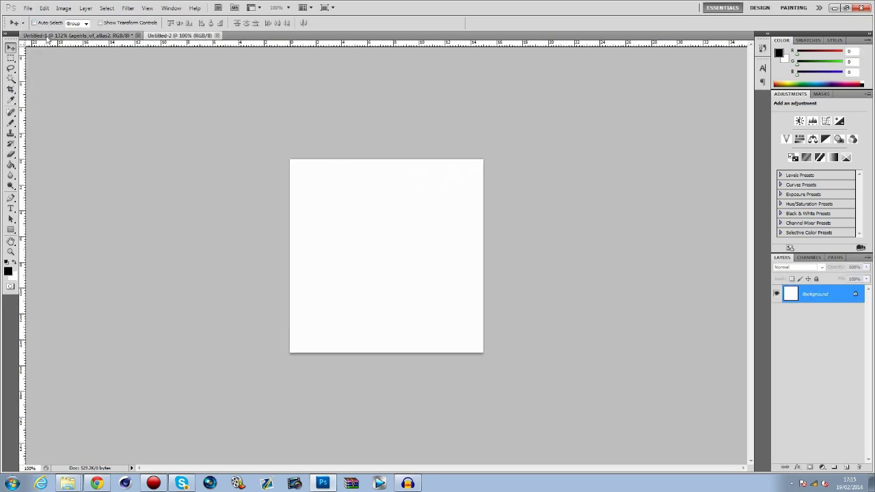
pyautogui.click(50, 36)
pyautogui.moveTo(309, 209); pyautogui.dragTo(469, 235)
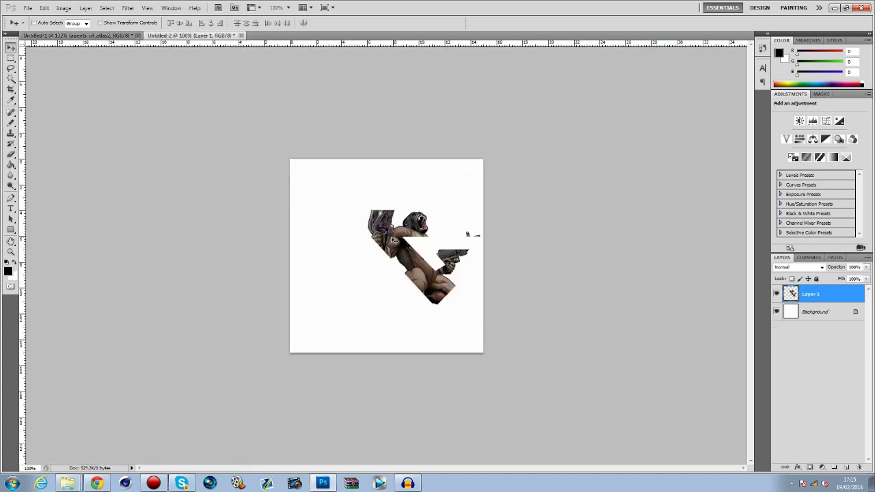
# Delete the full gorilla layer and bring the trimmed Layer 1 back into Untitled-1
pyautogui.click(103, 34)
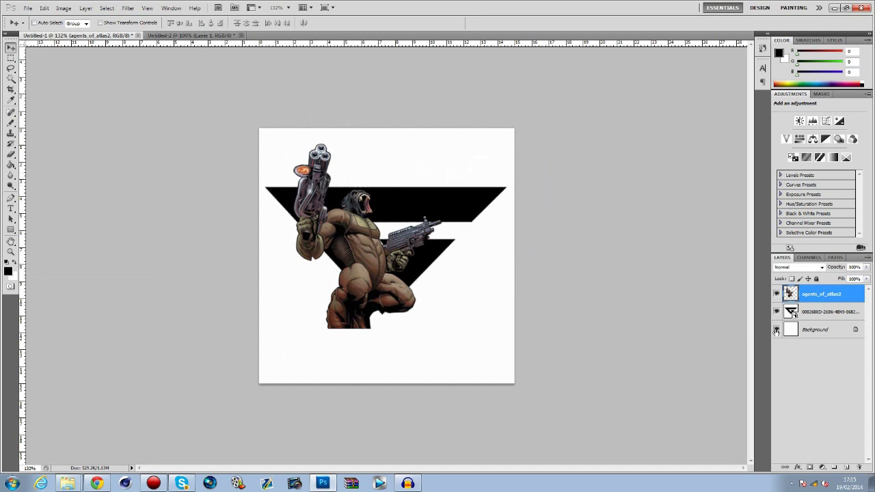
pyautogui.press('Delete')
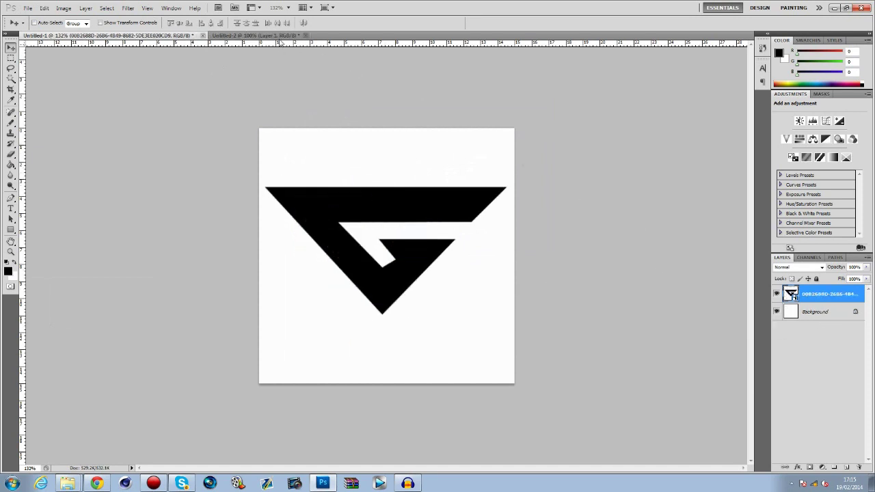
pyautogui.click(259, 35)
pyautogui.moveTo(397, 255); pyautogui.dragTo(360, 270)
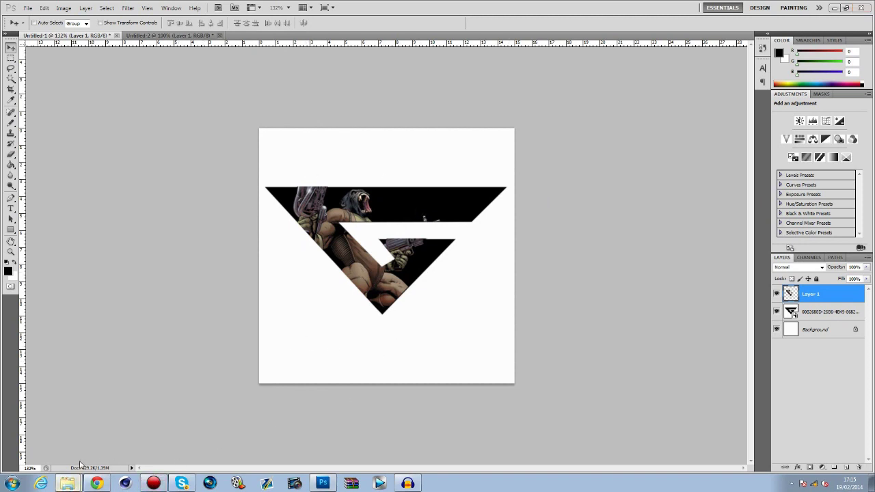
pyautogui.click(67, 483)
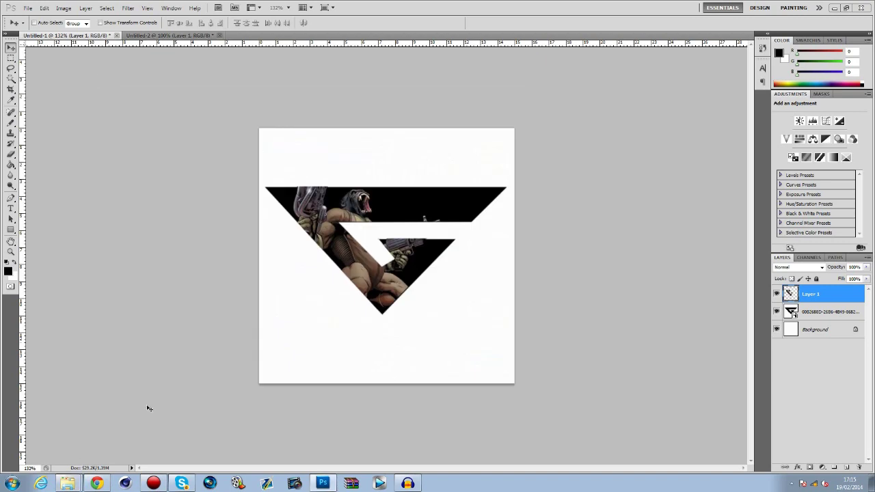
# Place agents_of_atlas2 again, scaled to about 48% and aligned over the emblem
pyautogui.click(584, 82)
pyautogui.click(67, 483)
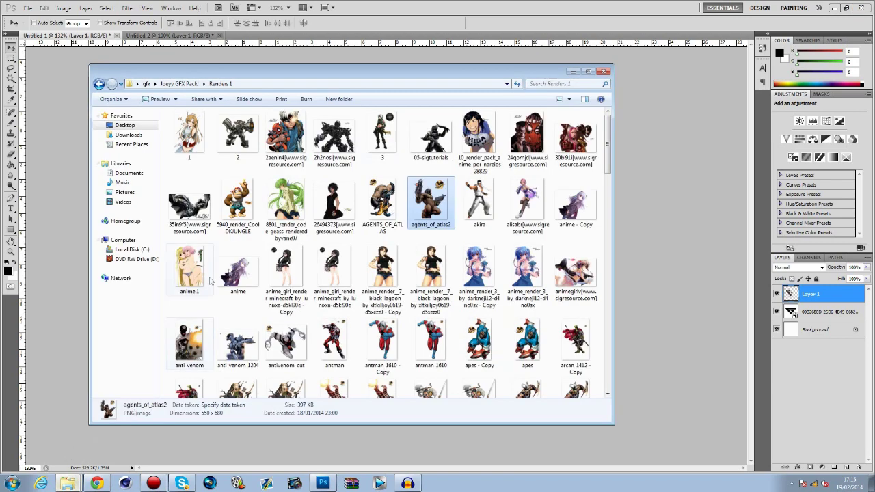
pyautogui.moveTo(419, 218); pyautogui.dragTo(460, 252)
pyautogui.moveTo(482, 119); pyautogui.dragTo(432, 180)
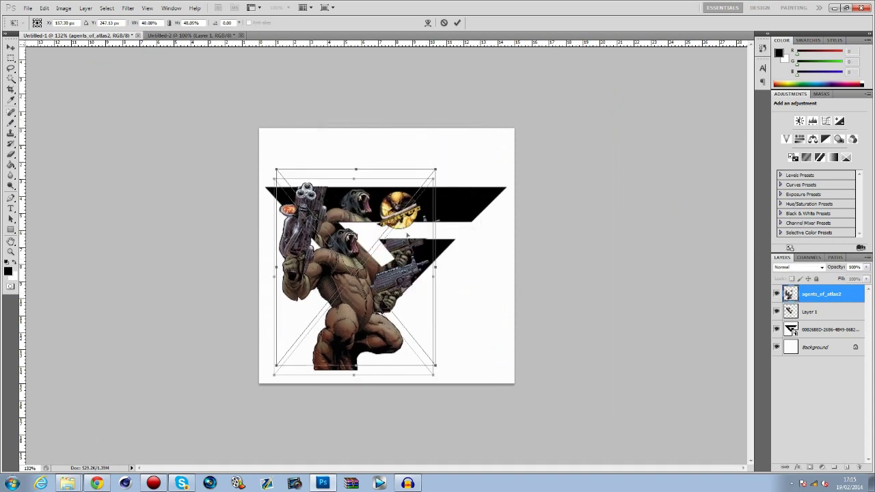
pyautogui.moveTo(394, 268); pyautogui.dragTo(408, 224)
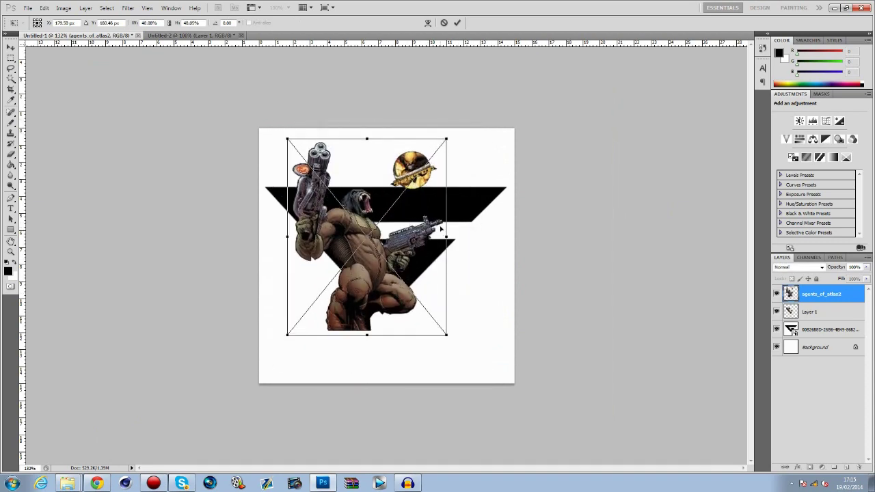
pyautogui.press('Return')
# Cut away the stray round badge above the emblem using a rectangular selection
pyautogui.rightClick(829, 294)
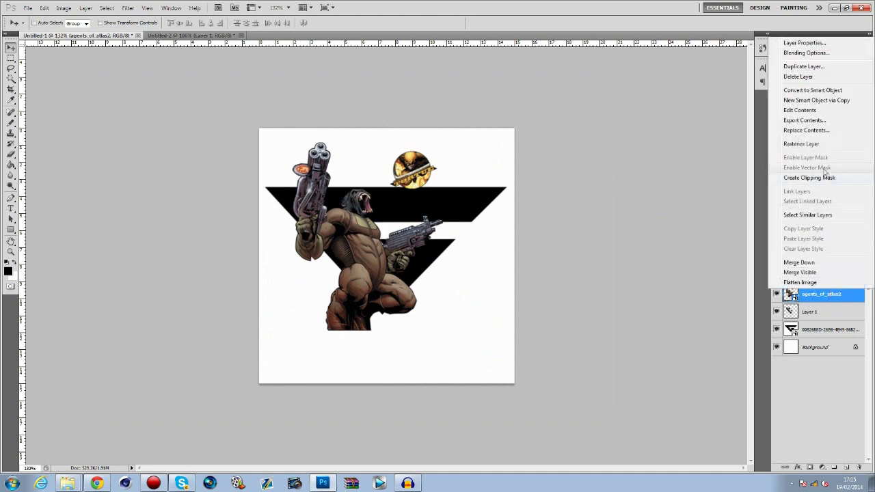
pyautogui.click(374, 196)
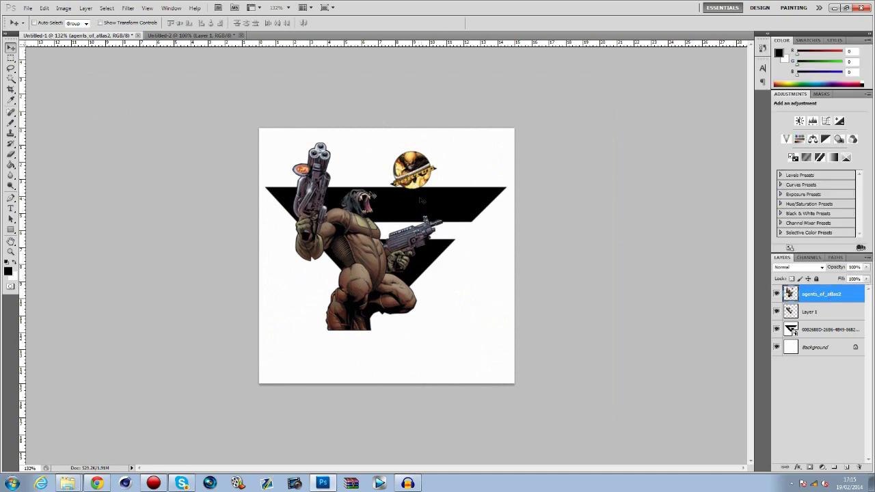
pyautogui.click(11, 58)
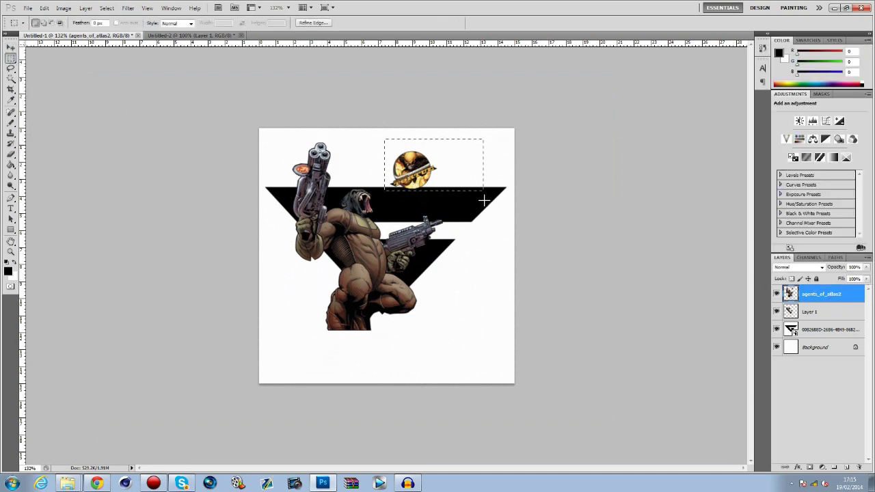
pyautogui.hotkey('ctrl', 'x')
pyautogui.click(12, 47)
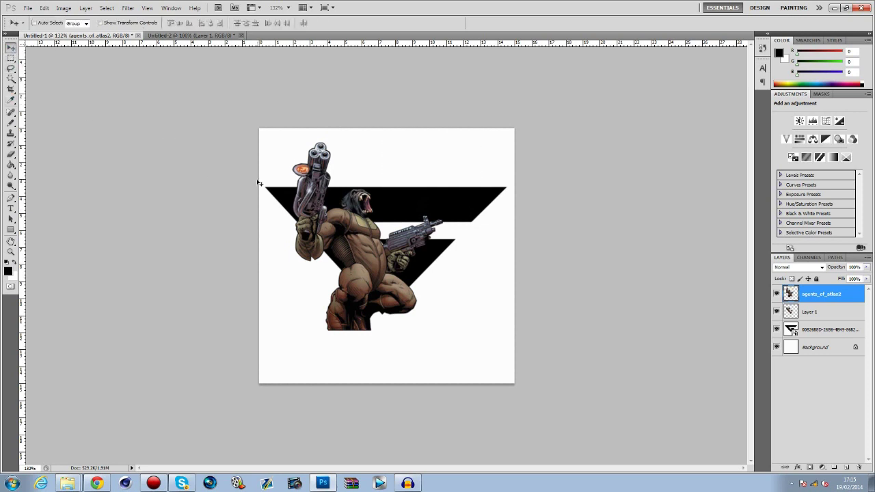
# Trace the raised gun barrel with the Pen tool and convert the path into a selection
pyautogui.click(11, 198)
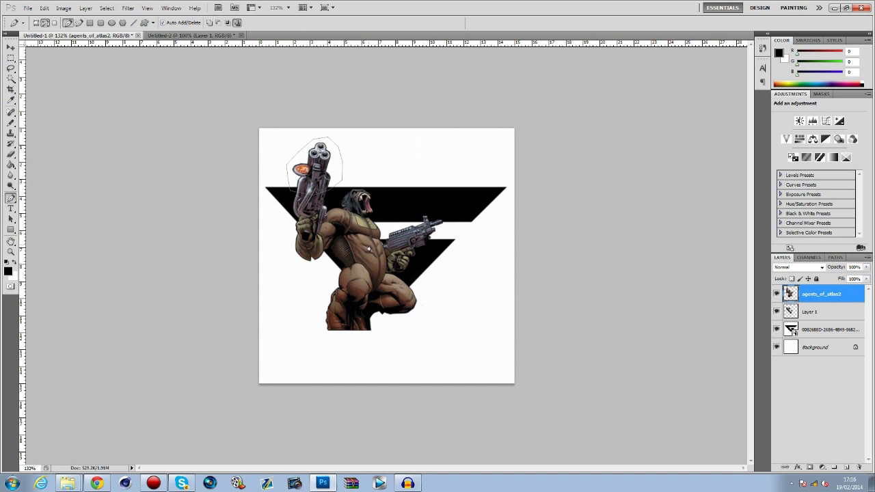
pyautogui.rightClick(333, 165)
pyautogui.click(319, 182)
pyautogui.rightClick(312, 167)
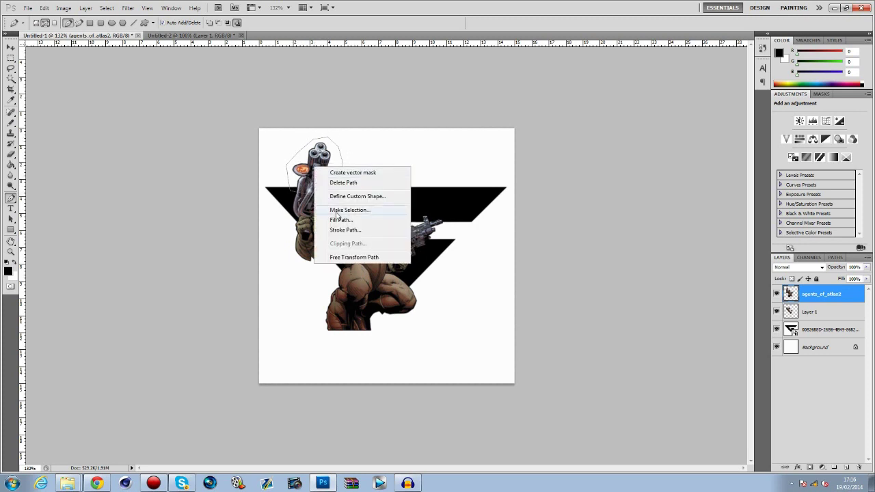
pyautogui.click(338, 210)
pyautogui.press('Return')
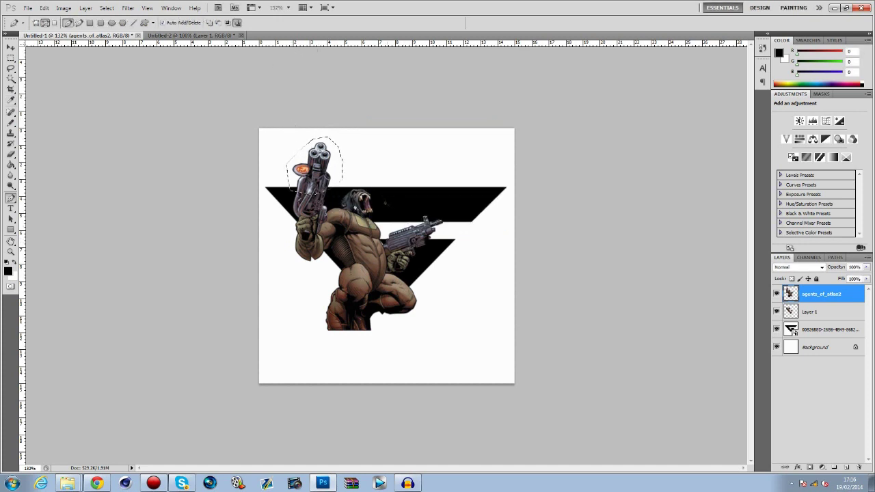
# Move the selected gun barrel into Untitled-2 and remove the full gorilla render layer
pyautogui.press('v')
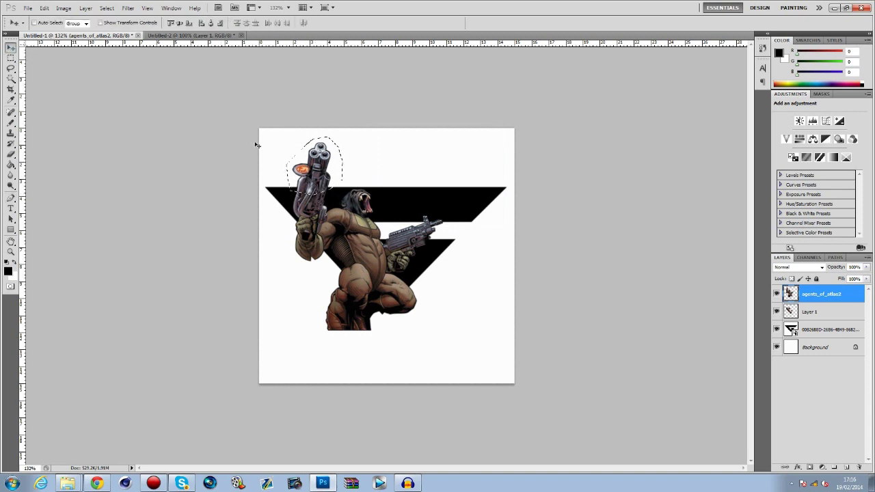
pyautogui.moveTo(314, 166); pyautogui.dragTo(241, 96)
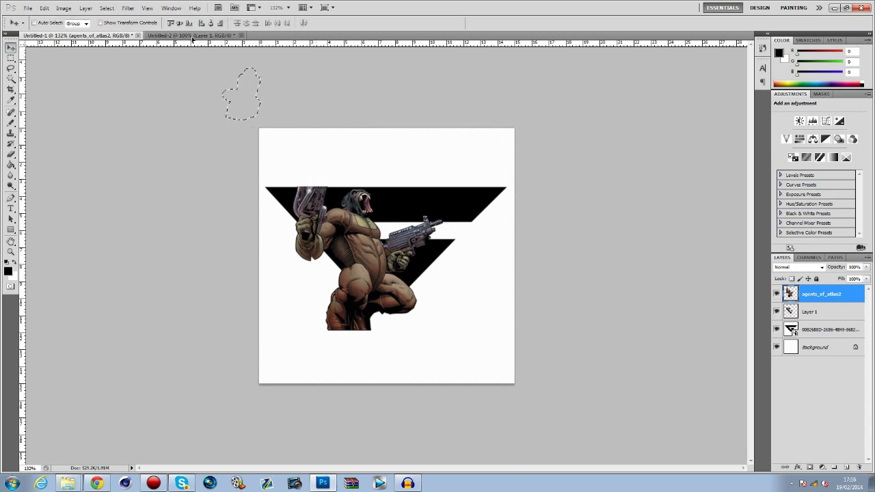
pyautogui.click(192, 37)
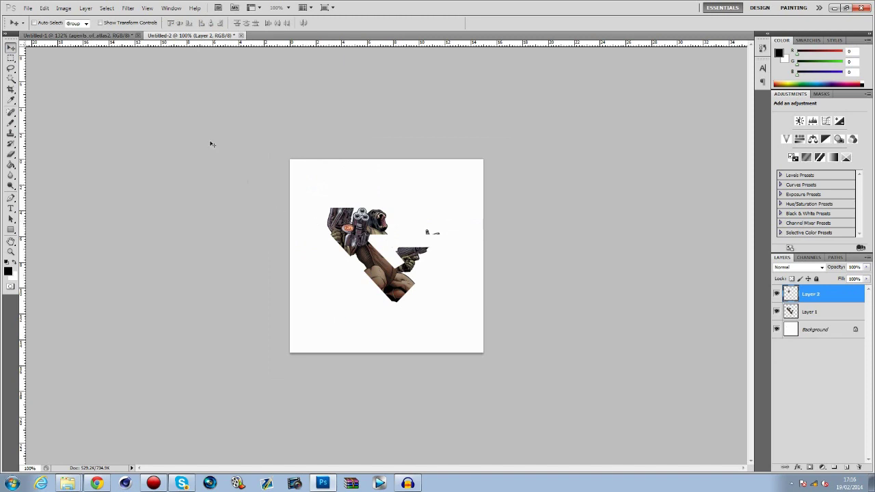
pyautogui.click(109, 35)
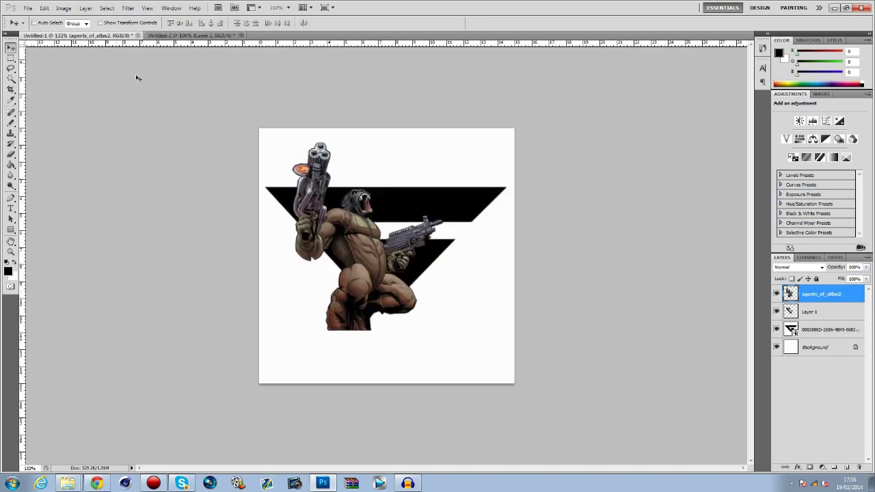
pyautogui.hotkey('ctrl', 'e')
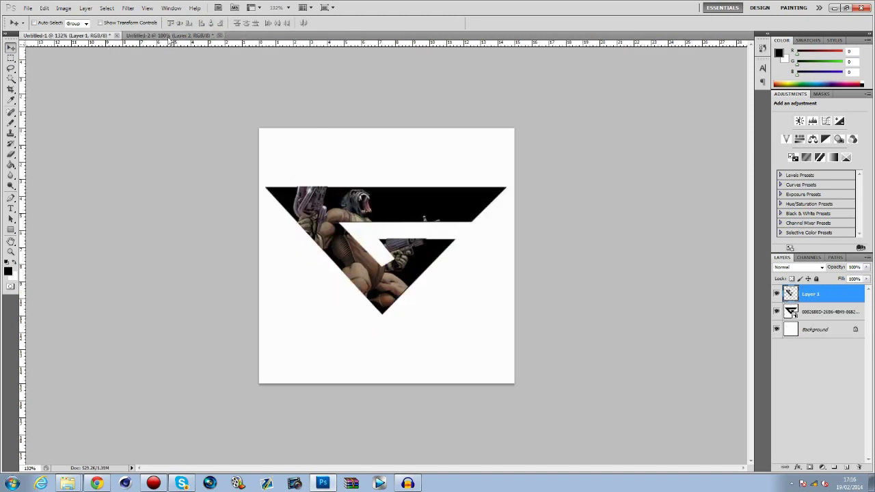
# Bring the gun barrel Layer 2 back in, below Layer 1, nudged up to break out
pyautogui.click(171, 35)
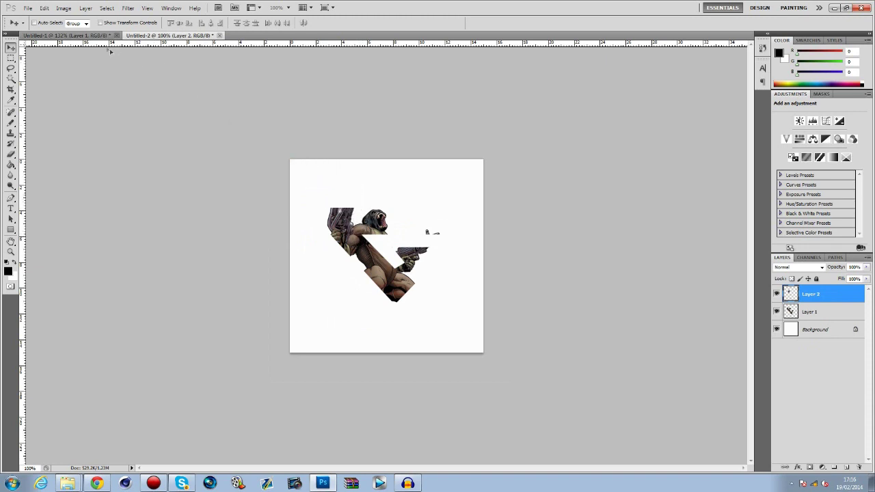
pyautogui.moveTo(96, 38); pyautogui.dragTo(351, 201)
pyautogui.moveTo(819, 300); pyautogui.dragTo(817, 324)
pyautogui.press('Up')
pyautogui.press('Up')
pyautogui.press('Up')
pyautogui.press('Up')
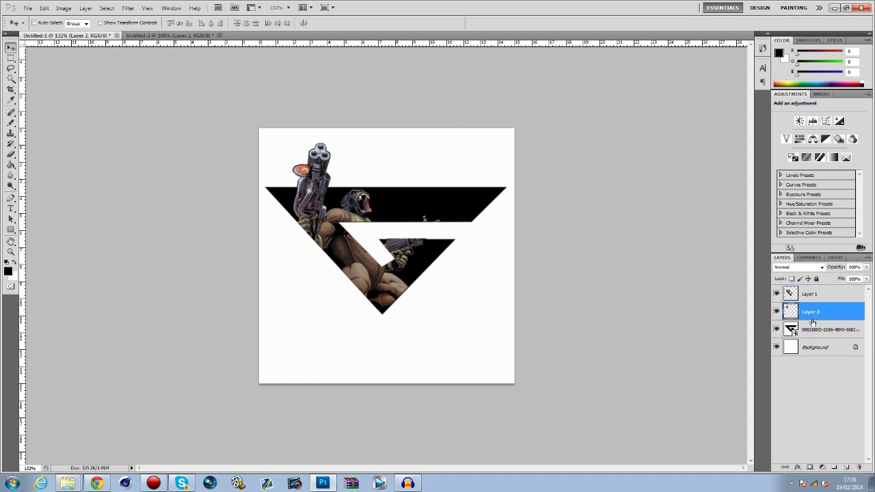
pyautogui.click(11, 207)
# Type 'GHAMA LODUS' in a widened text box and move it down beneath the emblem
pyautogui.moveTo(275, 322); pyautogui.dragTo(510, 375)
pyautogui.write('GHAMA')
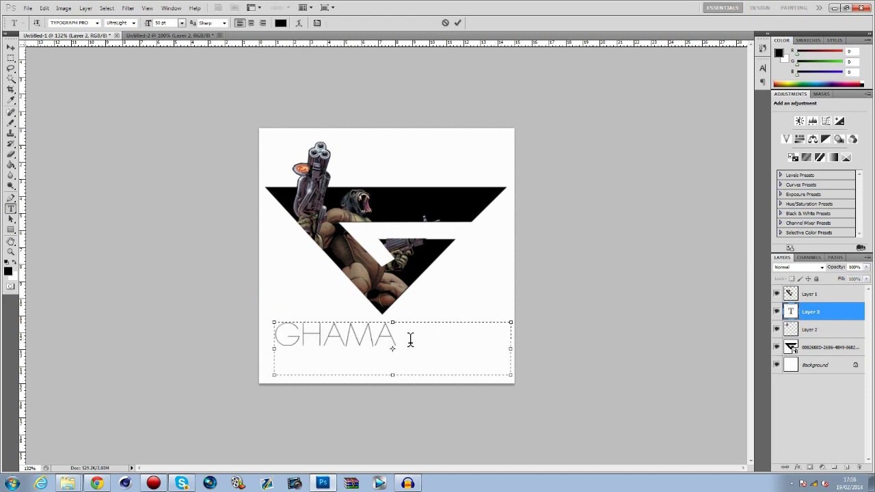
pyautogui.hotkey('ctrl', 'a')
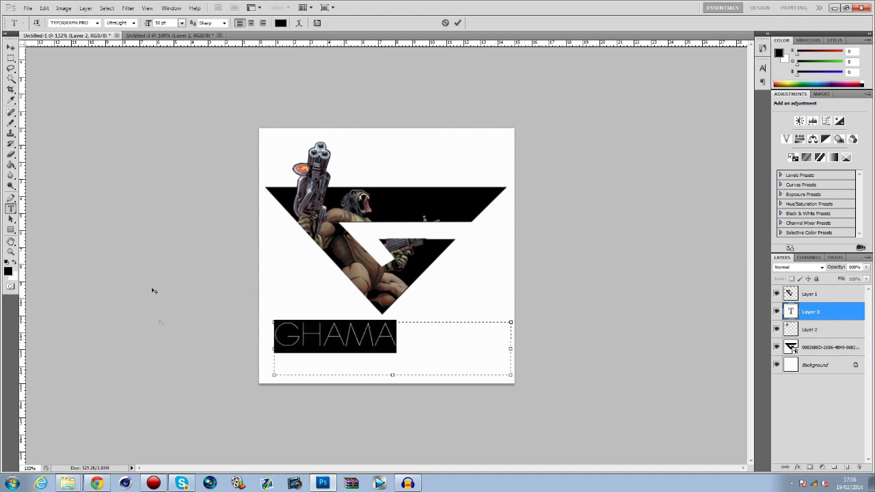
pyautogui.click(402, 350)
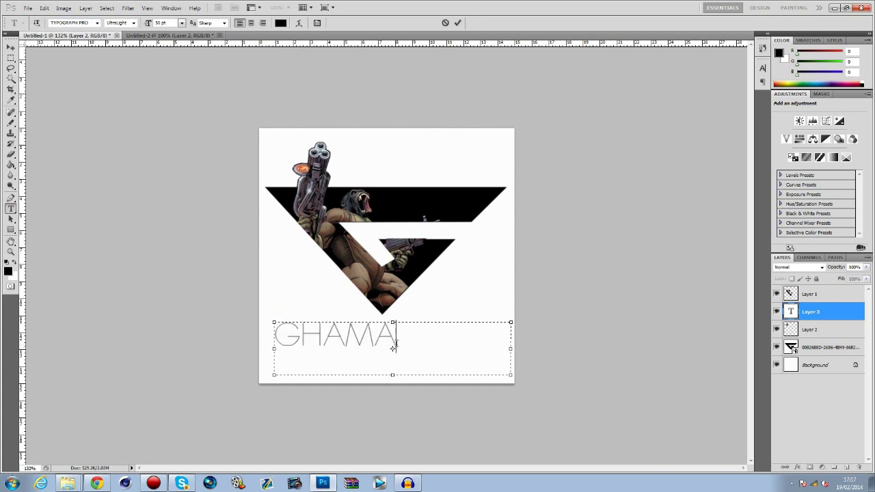
pyautogui.write('LCO')
pyautogui.press('BackSpace')
pyautogui.press('BackSpace')
pyautogui.press('BackSpace')
pyautogui.press('BackSpace')
pyautogui.moveTo(273, 320); pyautogui.dragTo(260, 318)
pyautogui.write('LODUS')
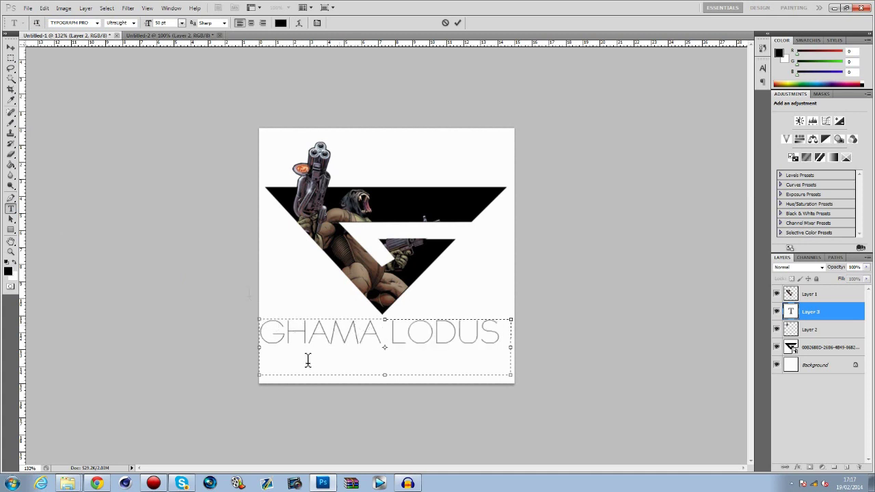
pyautogui.click(11, 47)
pyautogui.moveTo(342, 339); pyautogui.dragTo(347, 361)
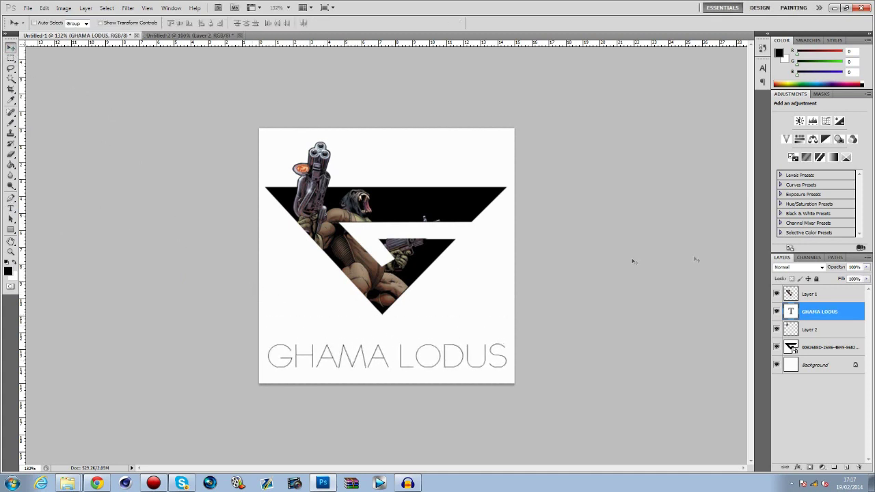
# Try Bevel and Emboss and Color Overlay on the GHAMA LODUS text, then remove both
pyautogui.rightClick(824, 315)
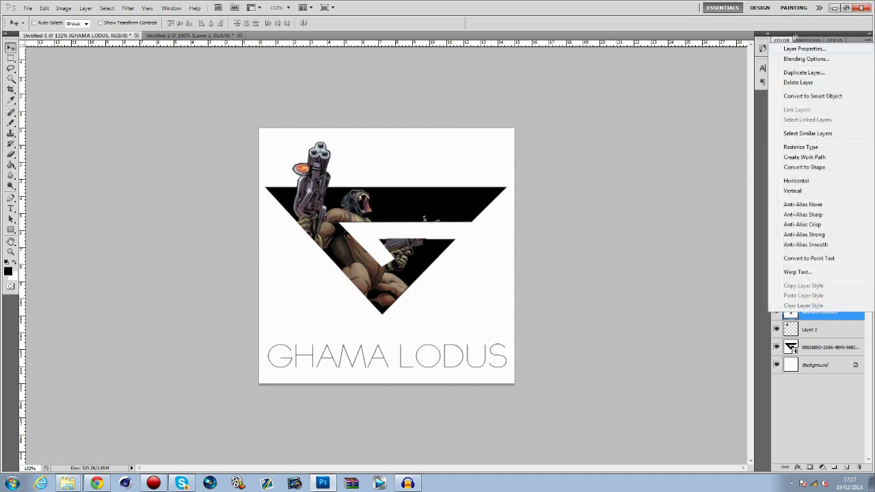
pyautogui.click(799, 59)
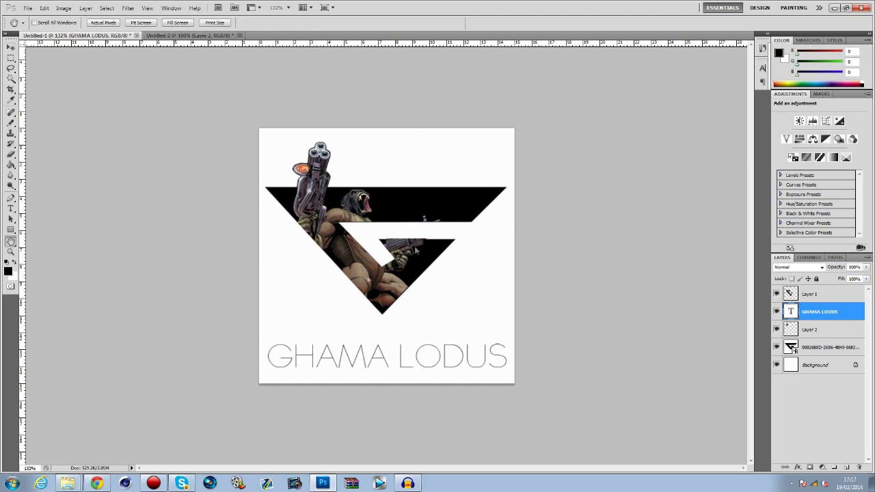
pyautogui.moveTo(510, 256); pyautogui.dragTo(468, 194)
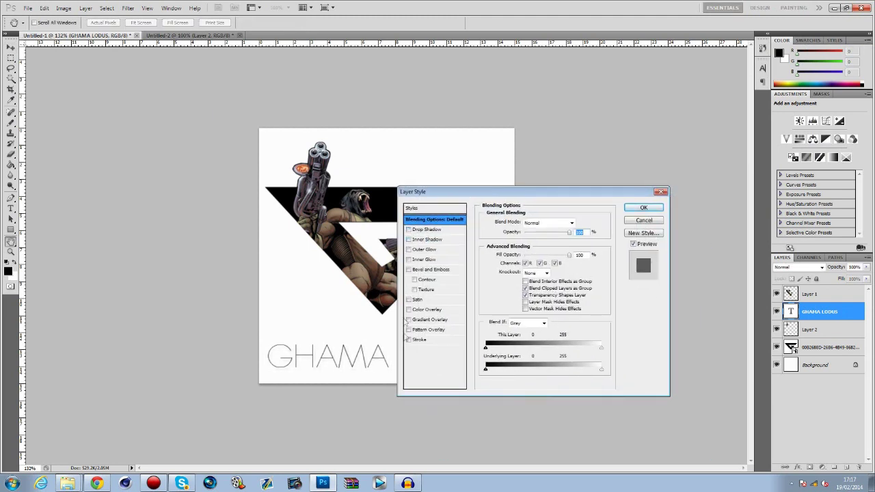
pyautogui.click(409, 270)
pyautogui.click(415, 290)
pyautogui.click(409, 310)
pyautogui.moveTo(510, 198); pyautogui.dragTo(588, 192)
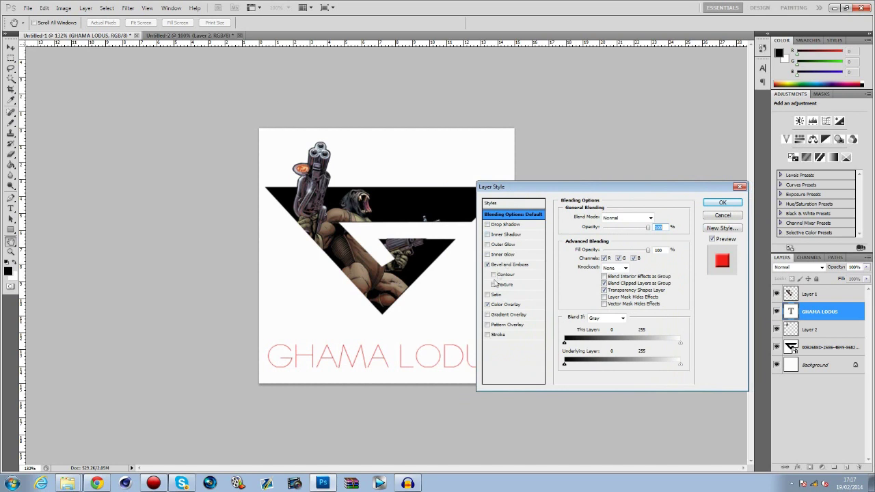
pyautogui.click(487, 304)
pyautogui.click(487, 264)
# Add a 1 px Stroke effect to the GHAMA LODUS text layer
pyautogui.click(488, 335)
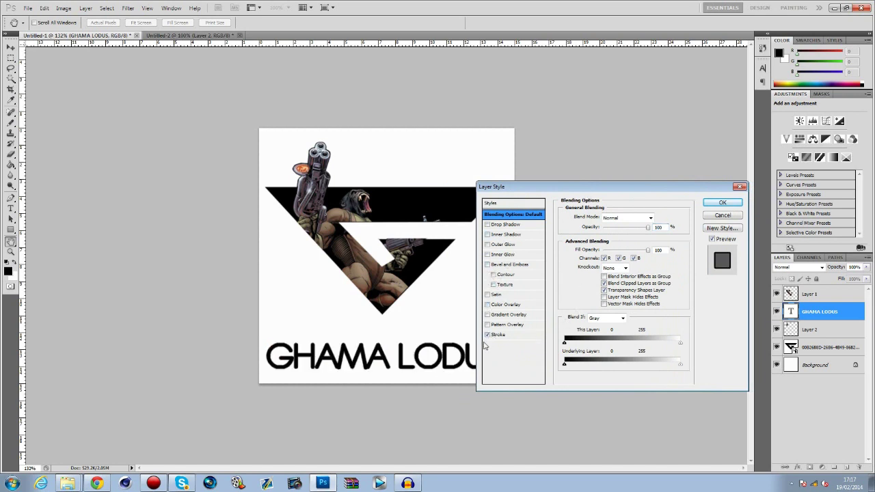
pyautogui.click(499, 335)
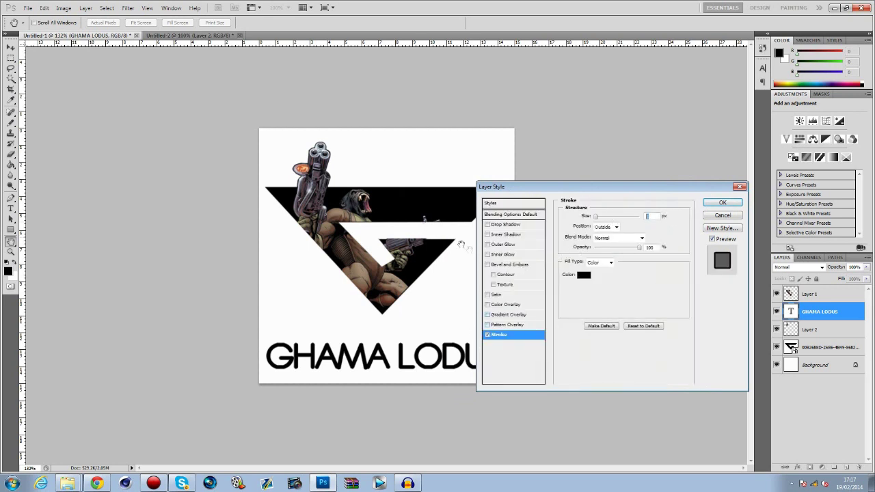
pyautogui.write('1')
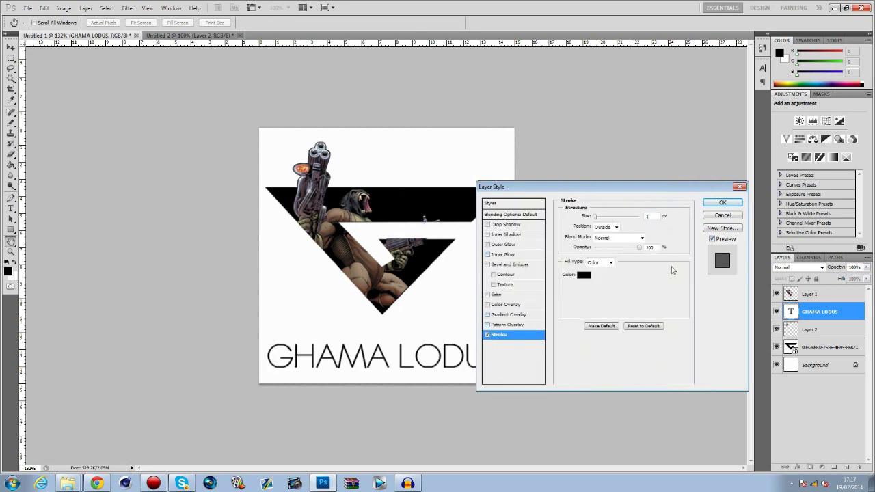
pyautogui.click(722, 202)
# Toggle the stroke on and off to compare, leave it on, and minimize Photoshop
pyautogui.click(803, 333)
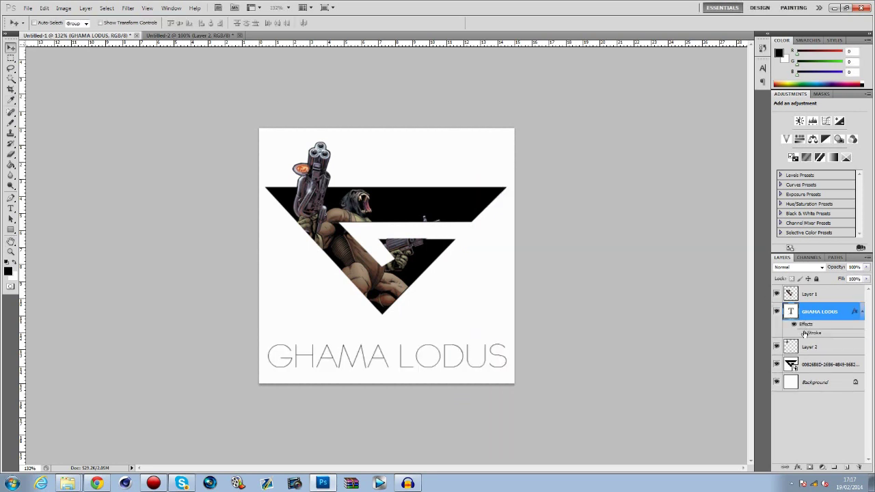
pyautogui.click(803, 333)
pyautogui.click(804, 332)
pyautogui.click(803, 332)
pyautogui.click(804, 332)
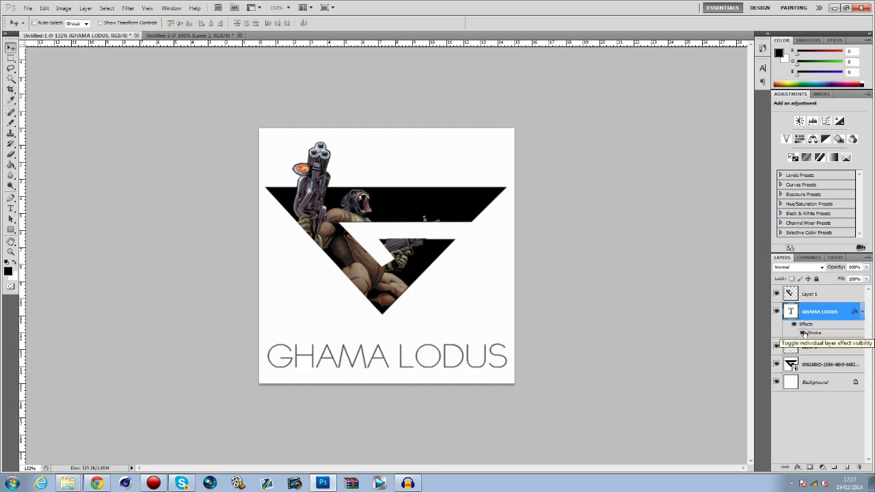
pyautogui.click(803, 332)
pyautogui.click(841, 7)
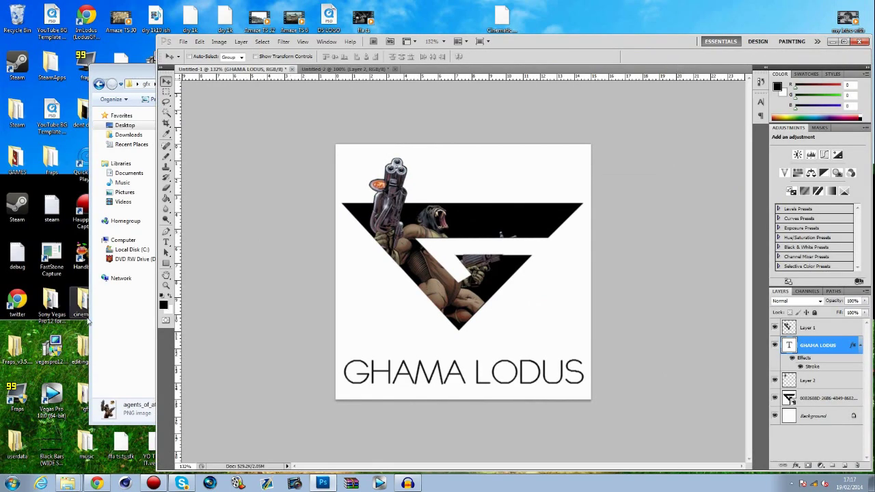
# Open Whiz7kPack! from the gfx folder, maximize Photoshop and hide the pack's cover layer
pyautogui.doubleClick(84, 395)
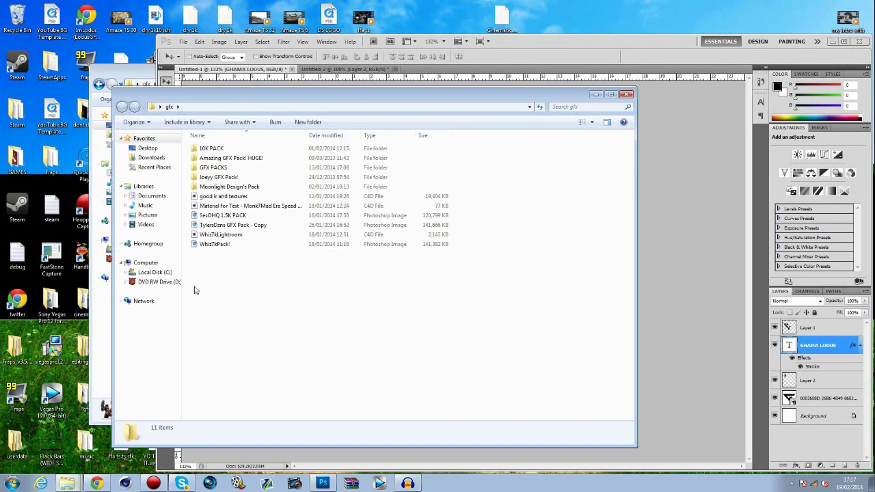
pyautogui.doubleClick(214, 244)
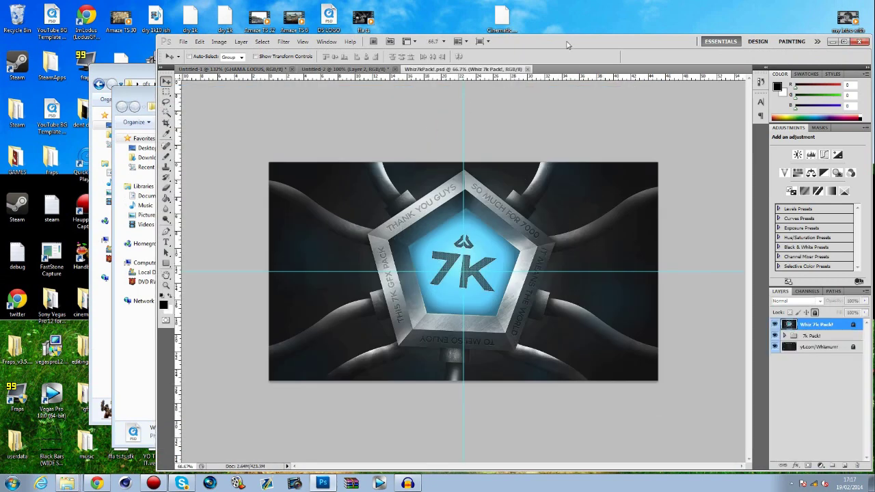
pyautogui.doubleClick(566, 45)
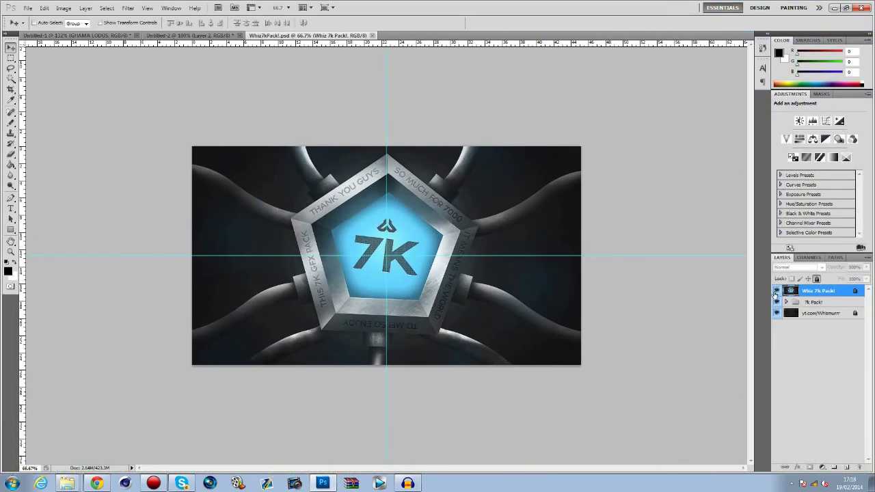
pyautogui.click(777, 291)
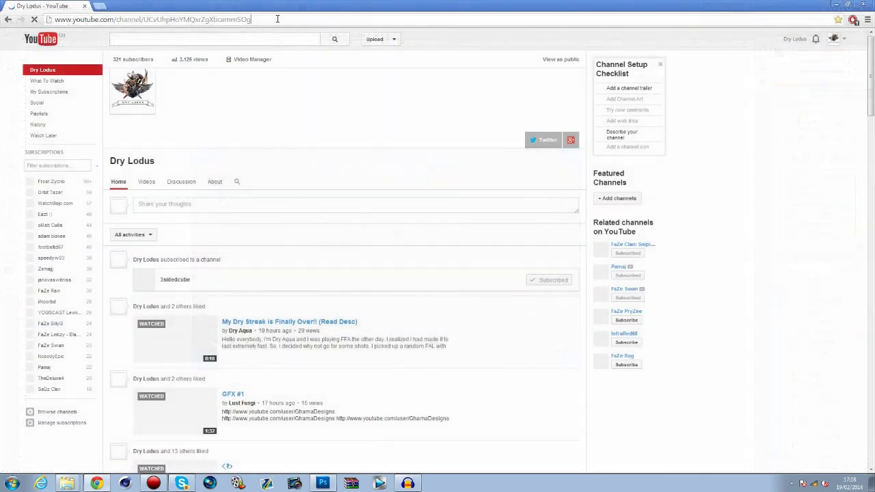
# Load Google in Chrome and show image results for 'stock'
pyautogui.click(277, 18)
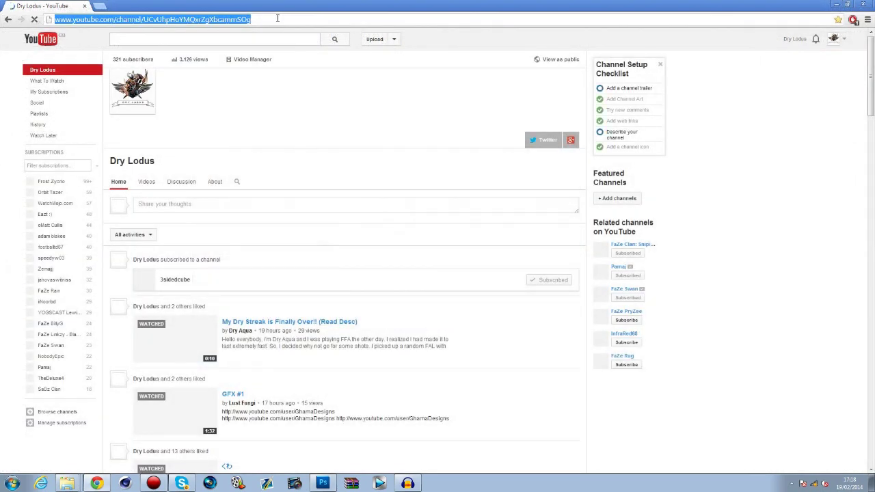
pyautogui.write('googl')
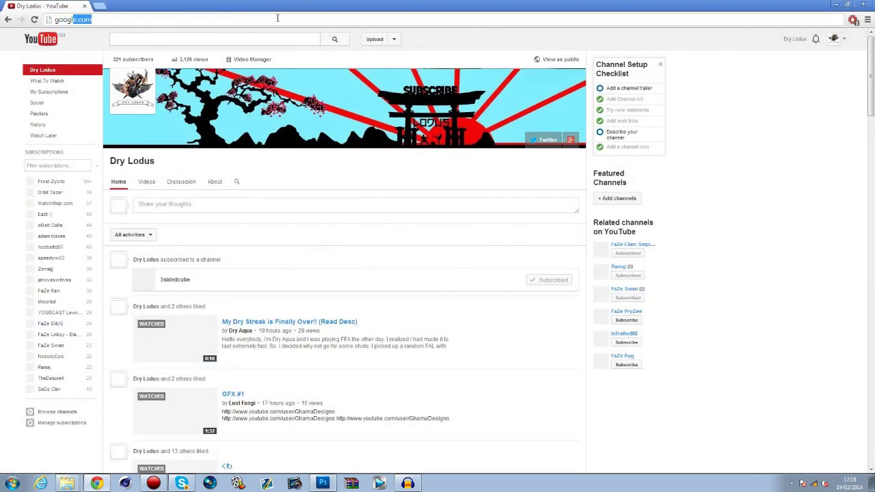
pyautogui.write('e')
pyautogui.press('Return')
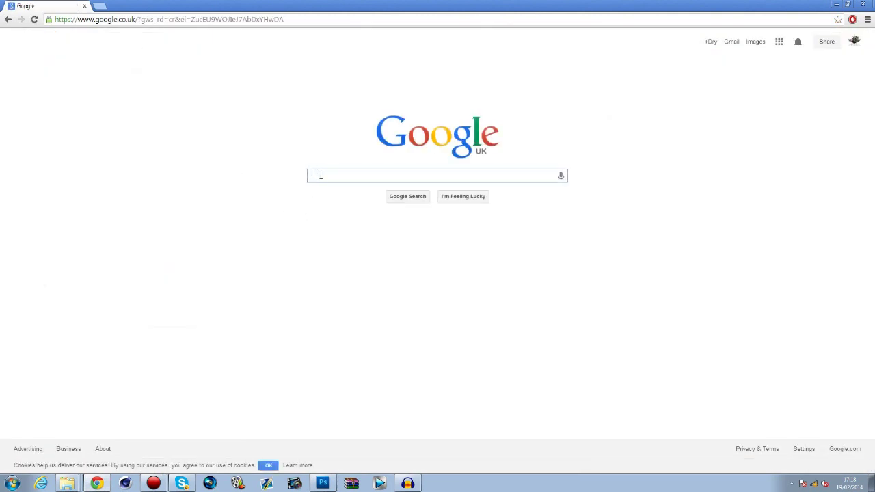
pyautogui.write('stock')
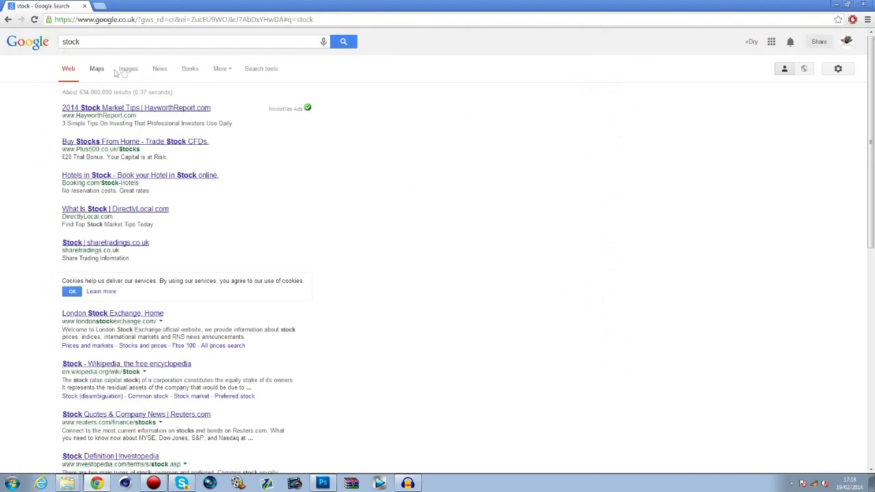
pyautogui.click(127, 69)
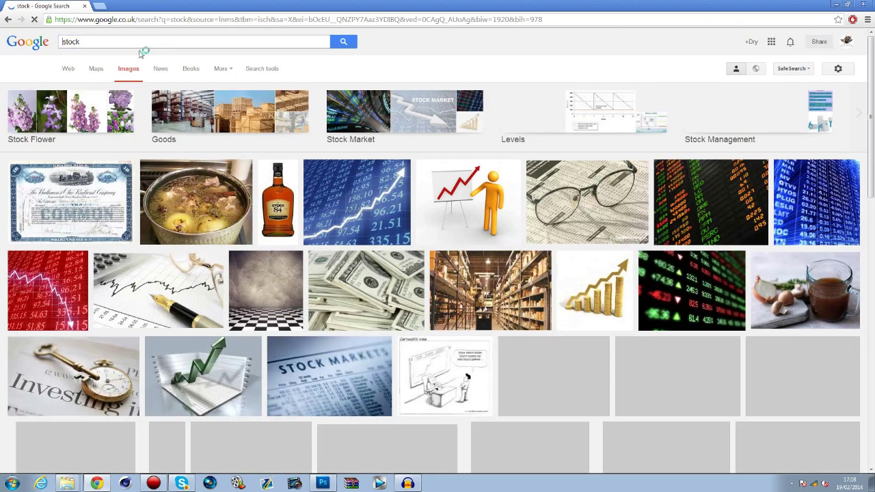
# Search images for 'background stock', then expand the pack's Backround Stocks group in Photoshop
pyautogui.write('backgro')
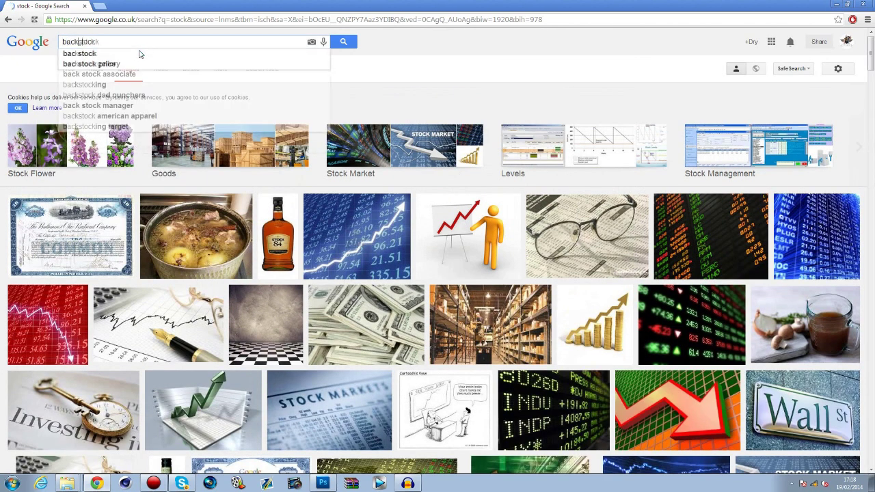
pyautogui.write('und')
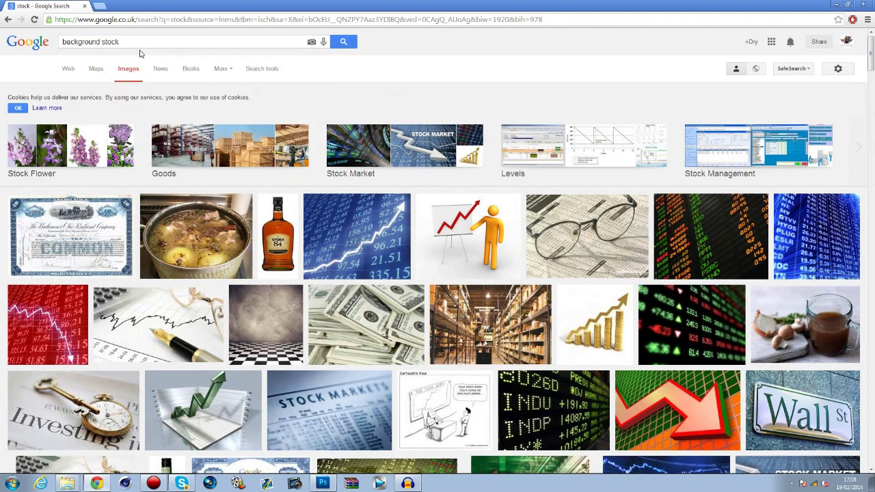
pyautogui.press('Return')
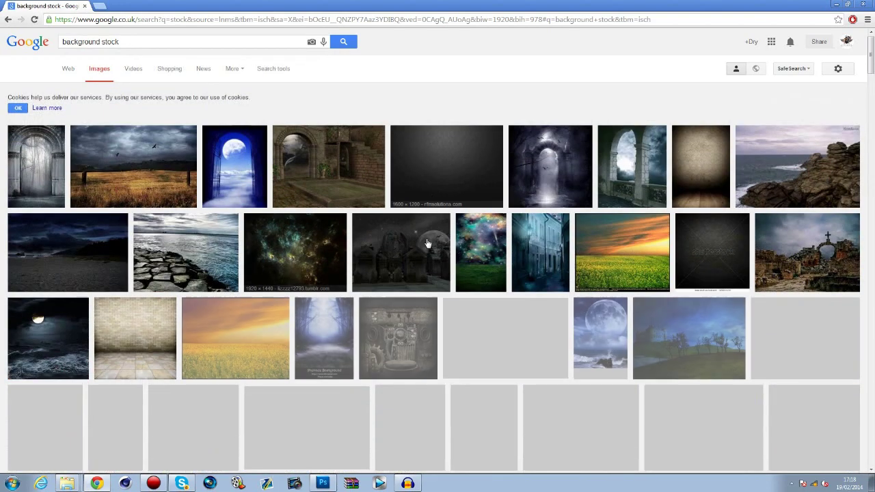
pyautogui.scroll(-1, 440, 258)
pyautogui.scroll(-6, 440, 258)
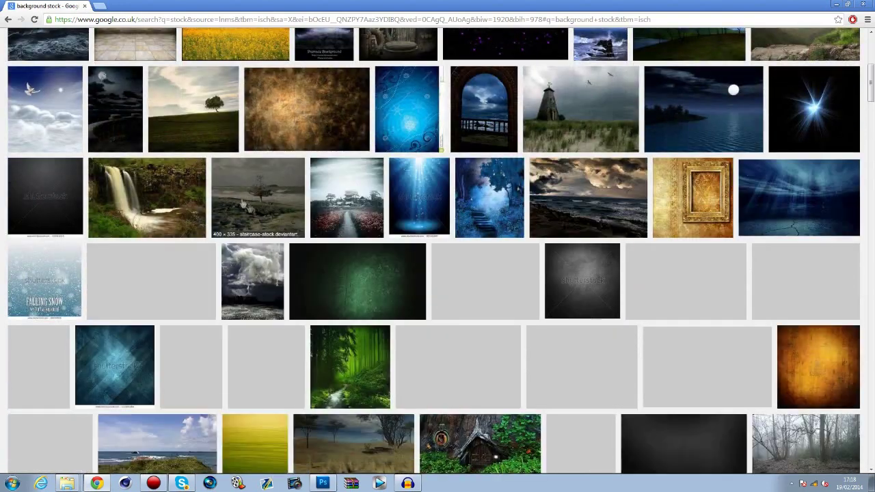
pyautogui.hotkey('alt', 'Tab')
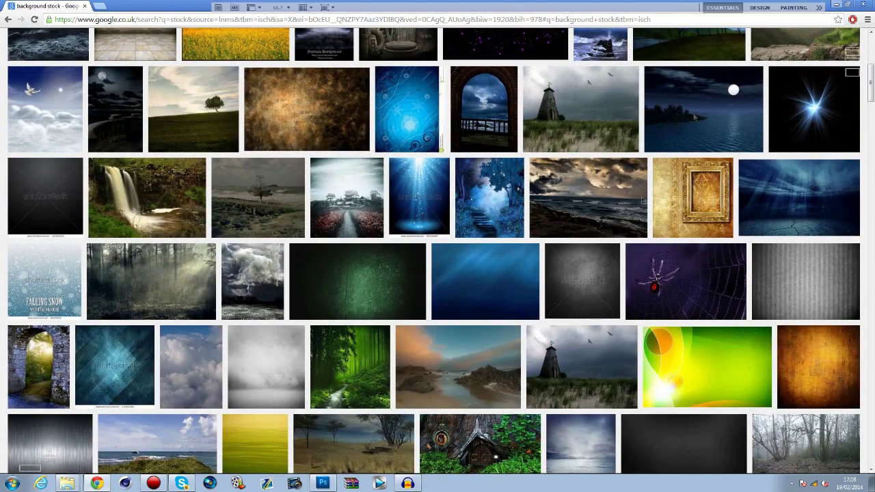
pyautogui.click(793, 332)
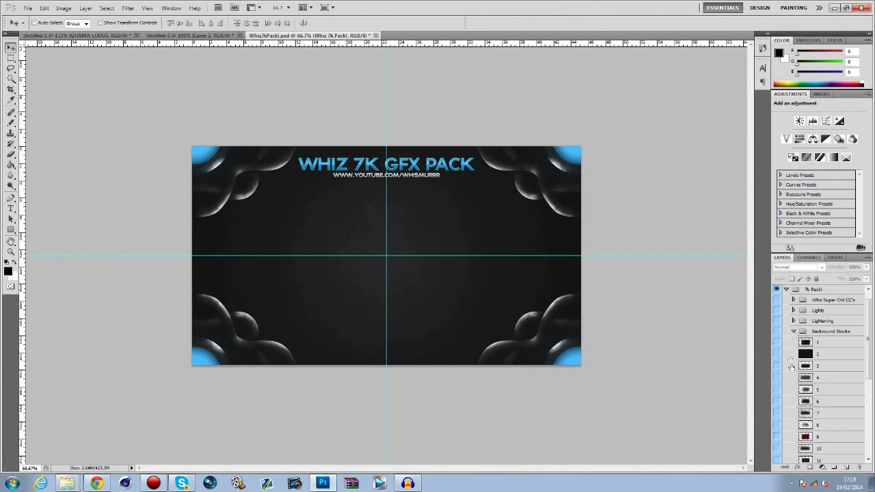
# Preview the Backround Stocks and Wallpapers layers and select wallpaper layer 3
pyautogui.click(776, 378)
pyautogui.click(777, 378)
pyautogui.click(776, 390)
pyautogui.click(776, 389)
pyautogui.click(793, 331)
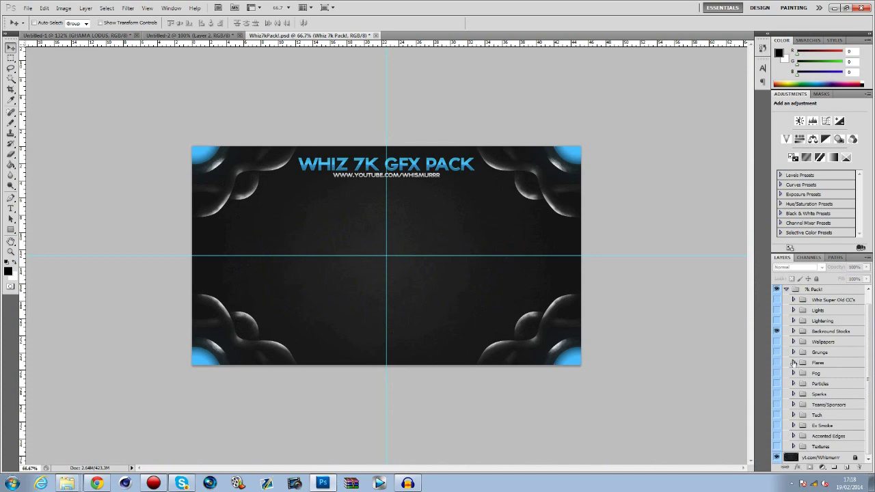
pyautogui.click(793, 342)
pyautogui.click(777, 389)
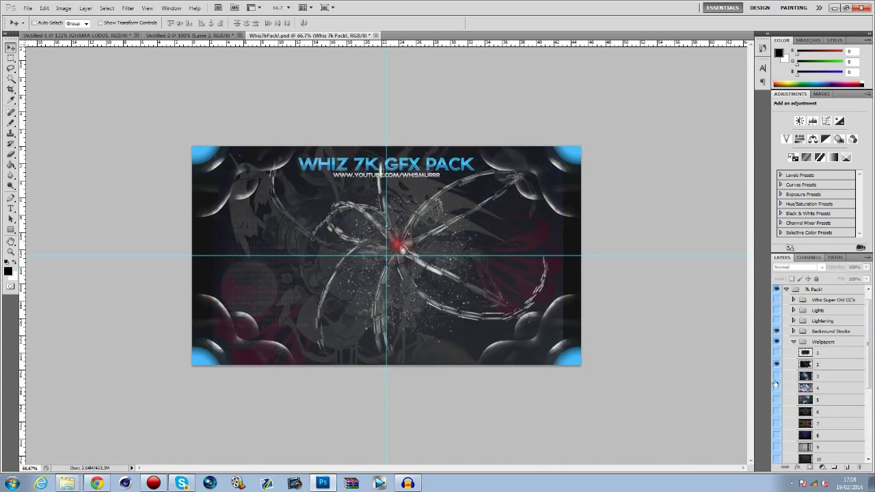
pyautogui.click(777, 377)
pyautogui.click(827, 376)
# Drag wallpaper layer 3 into the logo document and place it just below Layer 2
pyautogui.moveTo(430, 332); pyautogui.dragTo(391, 247)
pyautogui.moveTo(804, 321); pyautogui.dragTo(804, 374)
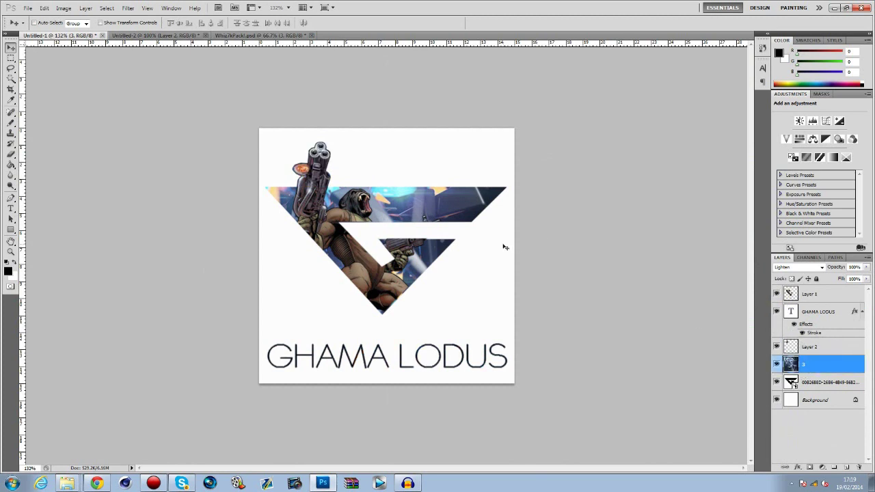
pyautogui.hotkey('ctrl', 't')
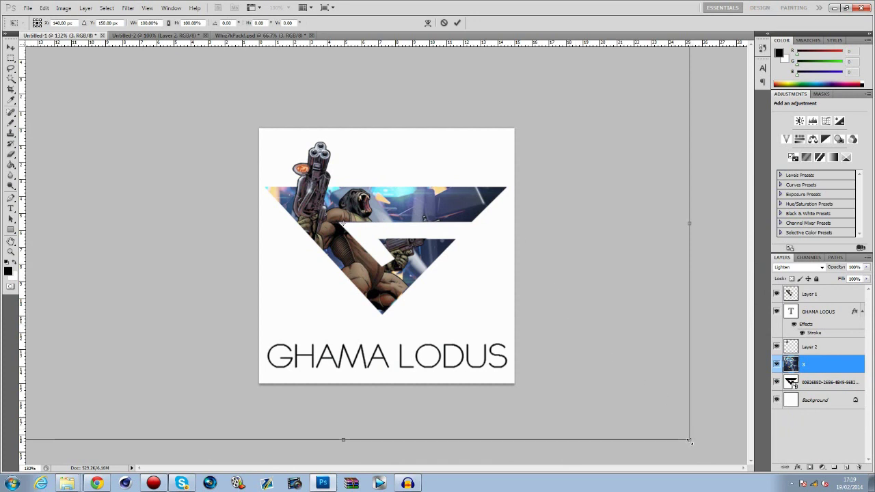
# Scale the wallpaper texture to about 30% and position it over the triangle's left part
pyautogui.moveTo(689, 441); pyautogui.dragTo(287, 196)
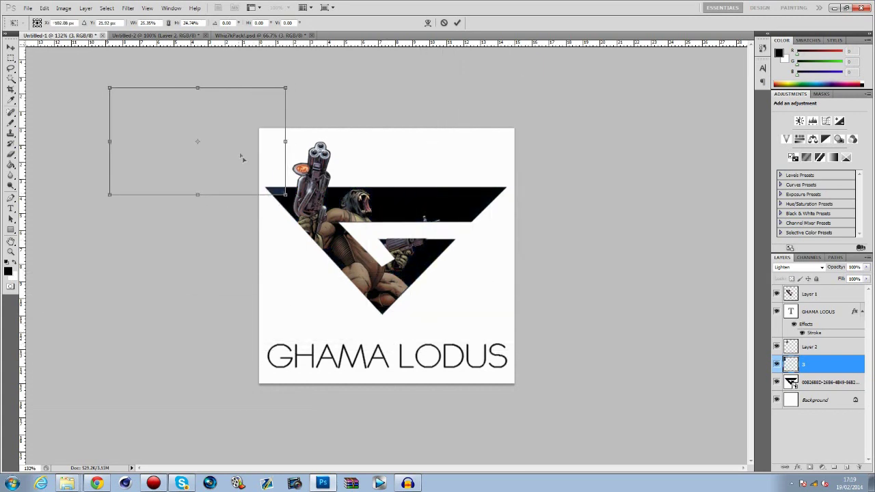
pyautogui.moveTo(242, 157); pyautogui.dragTo(390, 251)
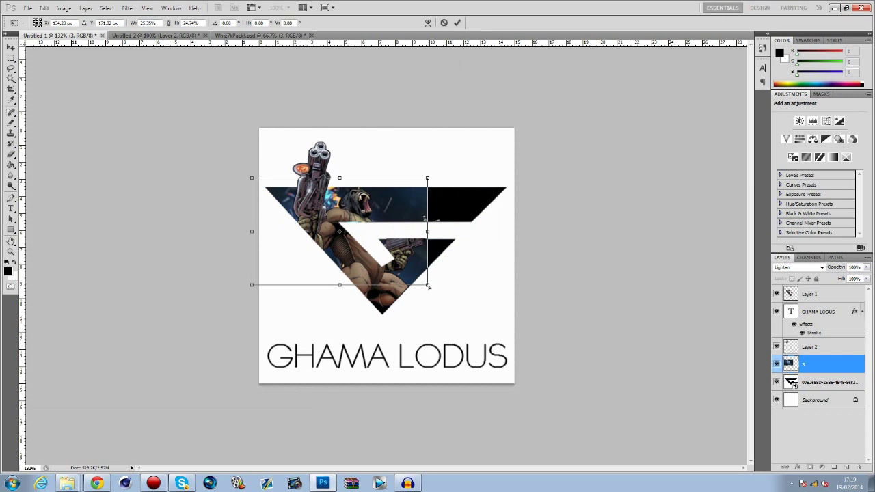
pyautogui.press('Return')
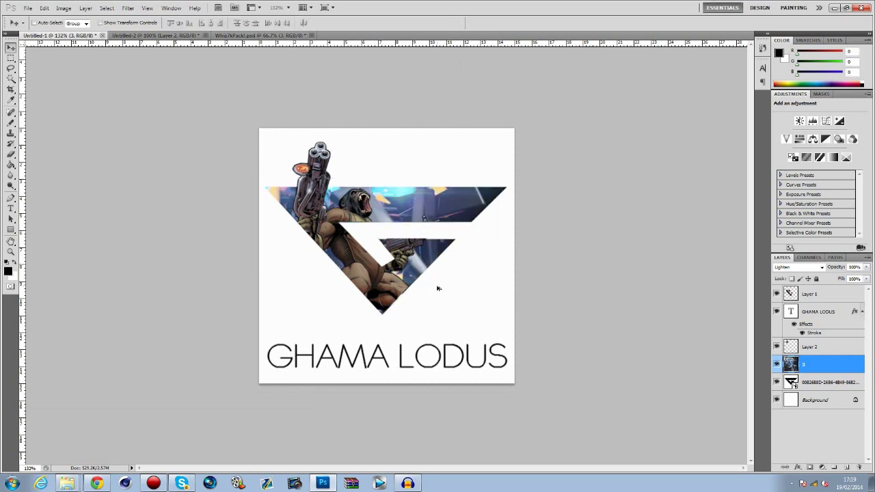
pyautogui.hotkey('ctrl', 't')
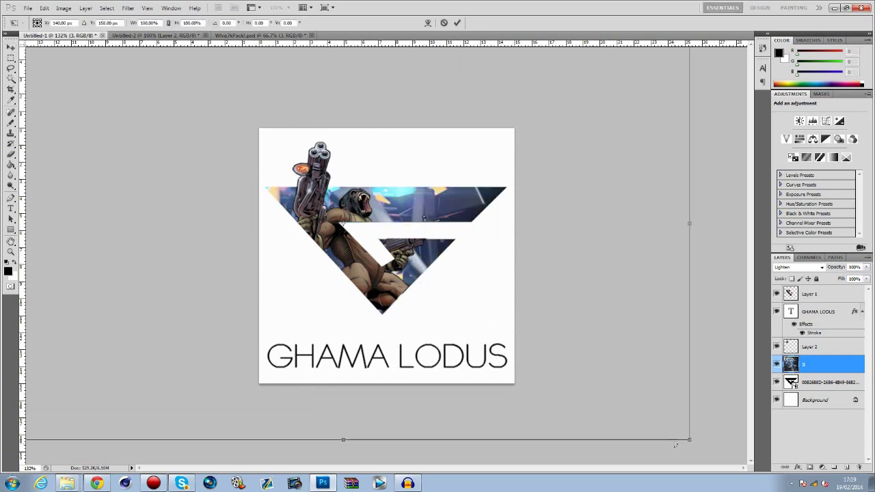
pyautogui.moveTo(690, 440); pyautogui.dragTo(205, 133)
pyautogui.moveTo(164, 82); pyautogui.dragTo(372, 231)
pyautogui.press('Return')
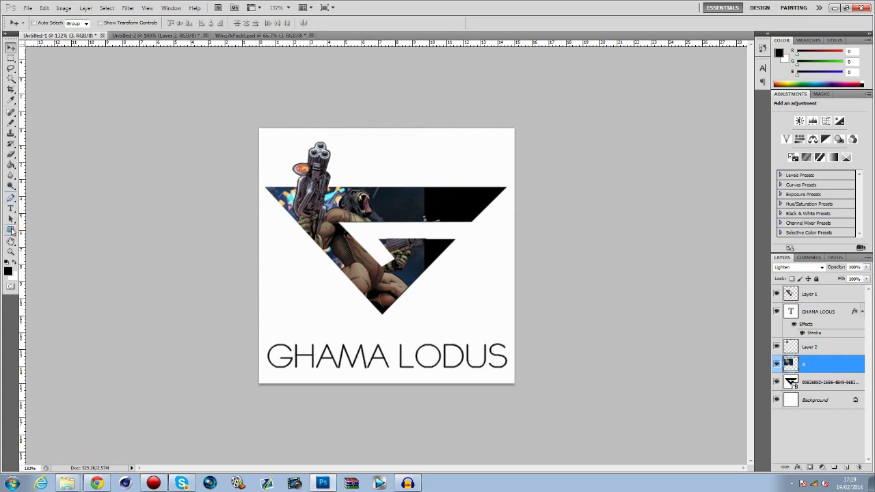
# Softly erase the texture's hard right edge with an enlarged Eraser at about 4% flow
pyautogui.click(10, 153)
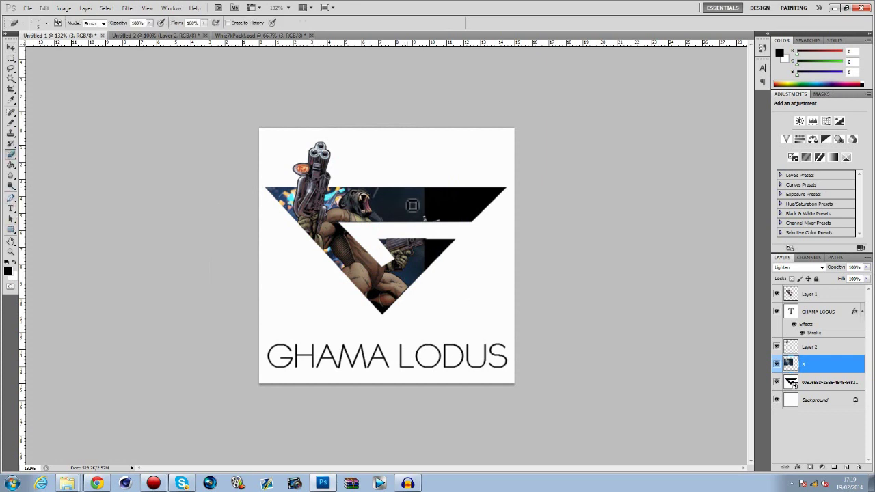
pyautogui.press(']')
pyautogui.click(203, 24)
pyautogui.moveTo(168, 37); pyautogui.dragTo(160, 35)
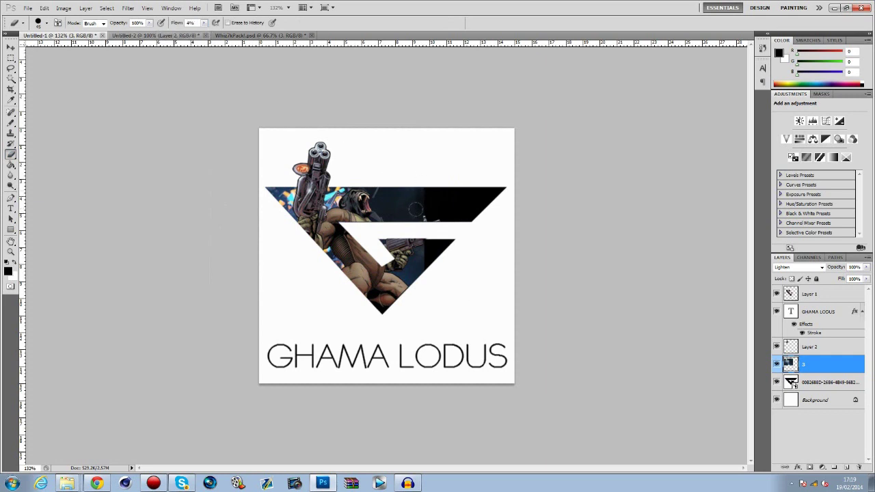
pyautogui.moveTo(416, 209); pyautogui.dragTo(424, 195)
# Bring the chain wallpaper layer 2 from Whiz7kPack!.psd into the logo document
pyautogui.press('v')
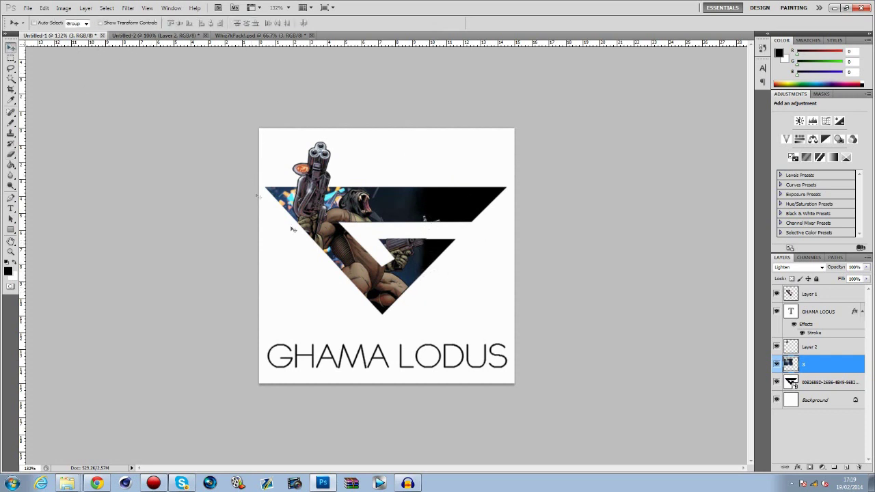
pyautogui.click(258, 34)
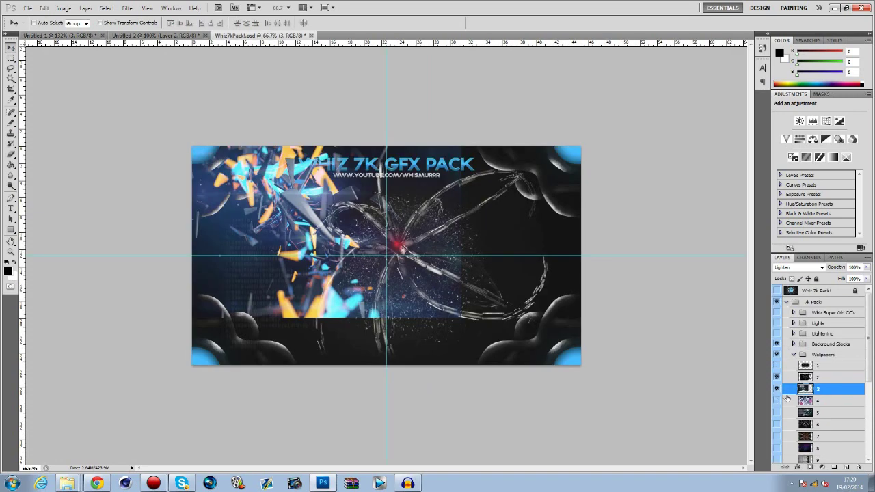
pyautogui.click(777, 389)
pyautogui.click(776, 377)
pyautogui.click(777, 377)
pyautogui.click(823, 377)
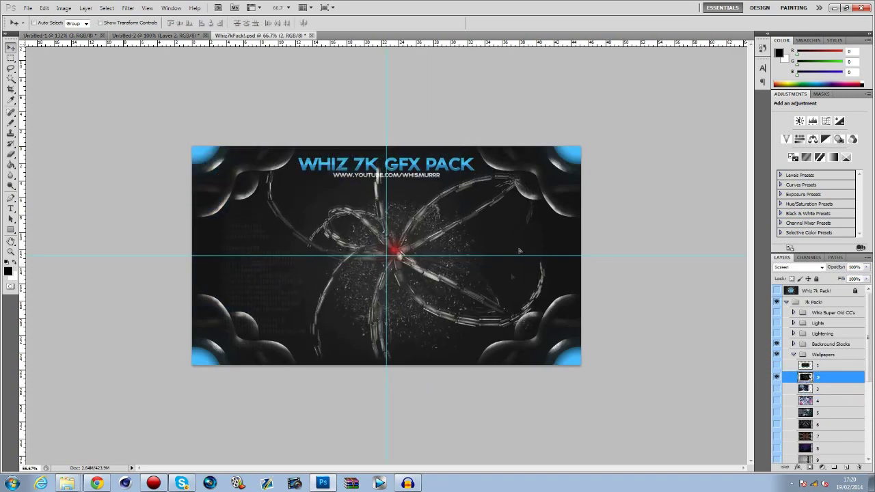
pyautogui.moveTo(520, 251); pyautogui.dragTo(137, 31)
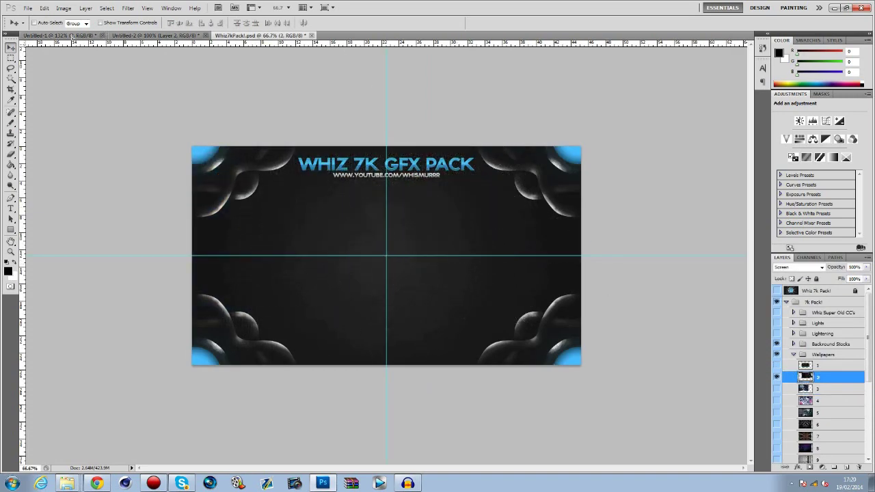
pyautogui.moveTo(72, 36); pyautogui.dragTo(424, 233)
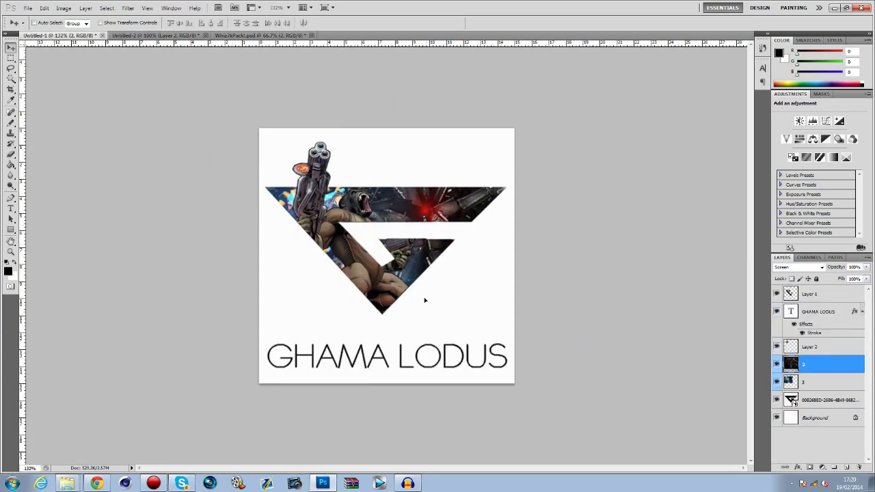
# Scale the chain wallpaper to 43% and position it in the triangle's right side
pyautogui.hotkey('ctrl', 't')
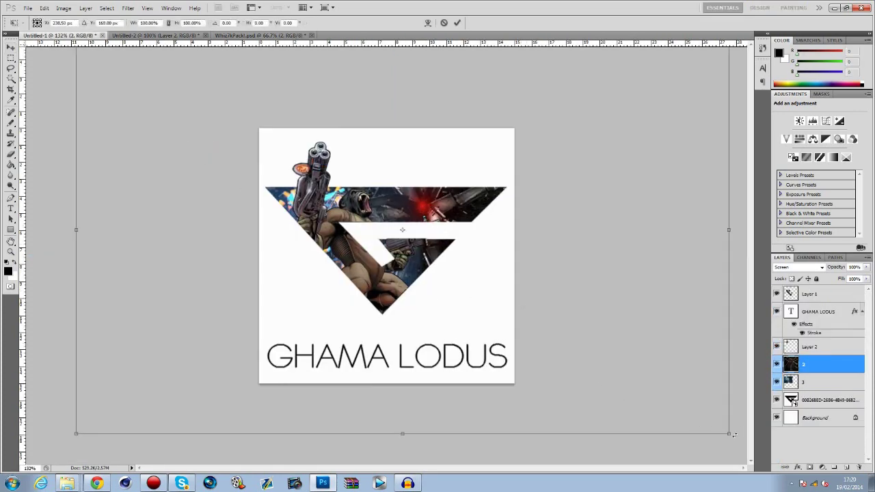
pyautogui.moveTo(450, 253); pyautogui.dragTo(537, 250)
pyautogui.press('Return')
pyautogui.moveTo(449, 223); pyautogui.dragTo(410, 253)
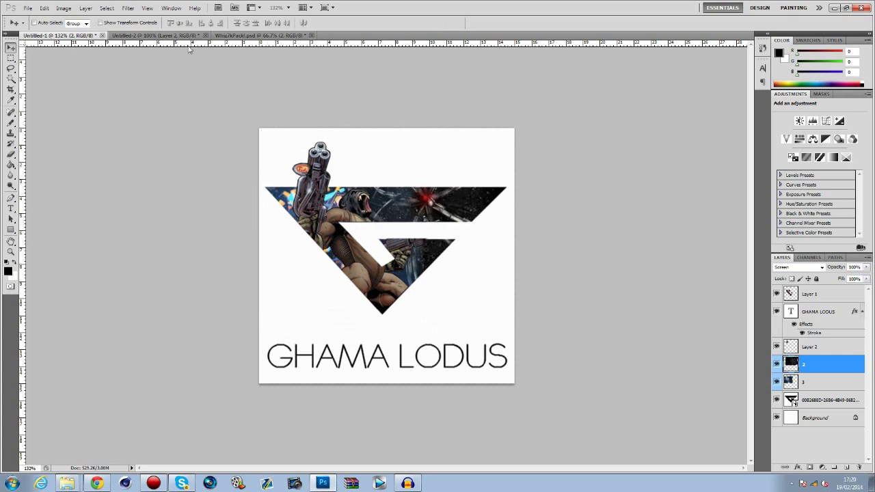
# Rasterize the emblem layer and delete its white surround selected with the Magic Wand
pyautogui.click(812, 406)
pyautogui.click(847, 467)
pyautogui.hotkey('alt', '[')
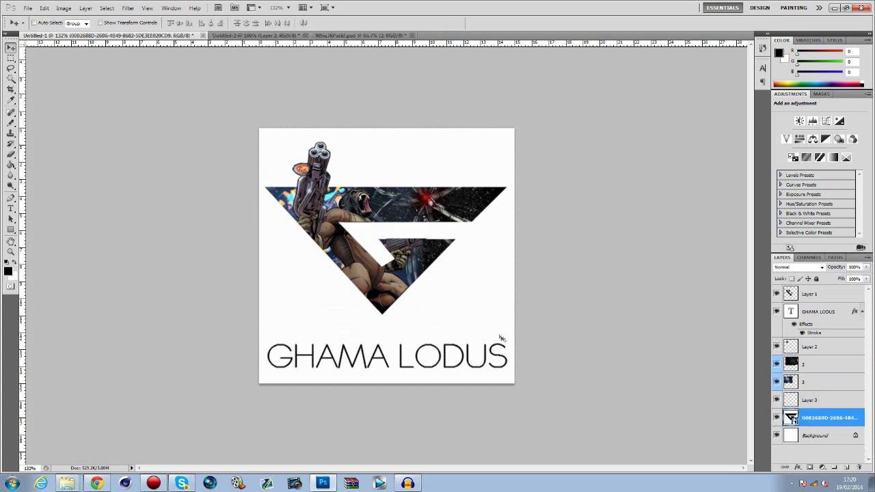
pyautogui.click(10, 77)
pyautogui.click(394, 160)
pyautogui.press('Delete')
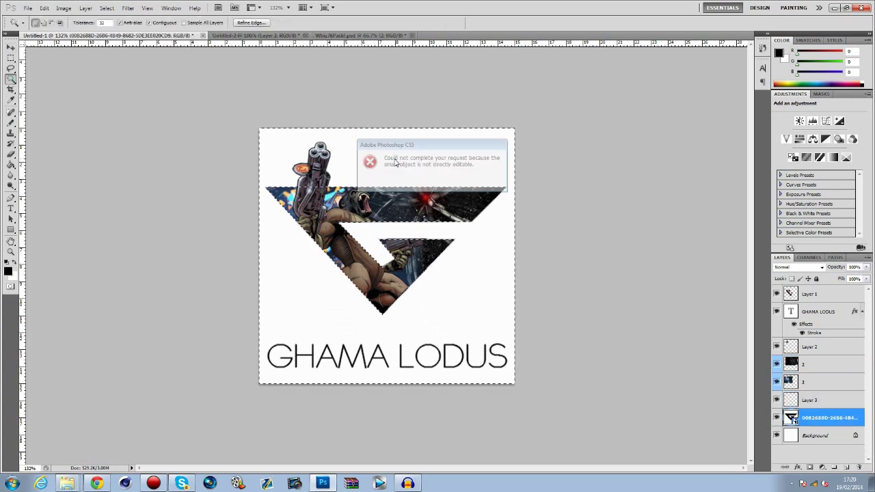
pyautogui.click(431, 181)
pyautogui.rightClick(790, 417)
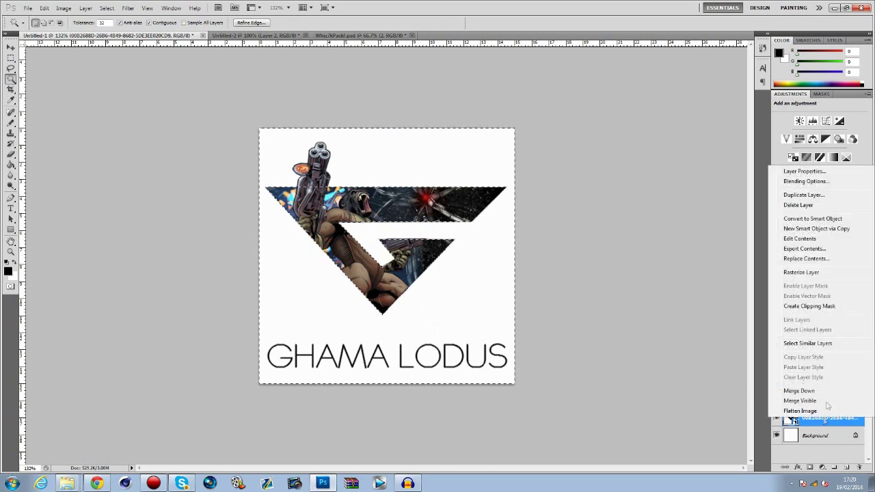
pyautogui.click(813, 274)
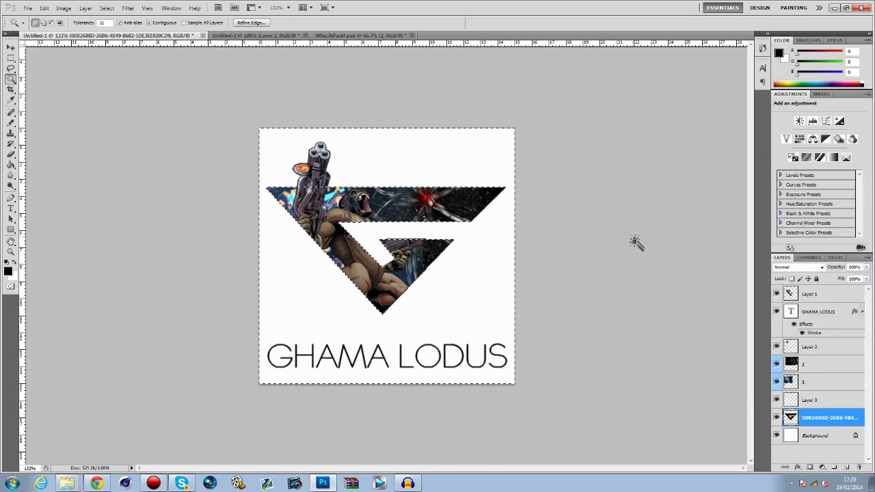
pyautogui.press('Delete')
pyautogui.hotkey('ctrl', 'd')
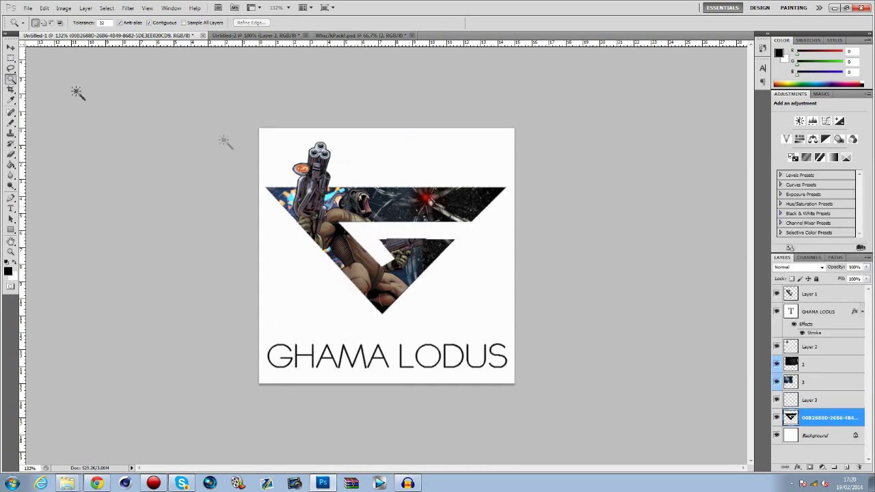
# Add Layer 4 beneath the emblem layer and set the foreground colour to white
pyautogui.click(11, 47)
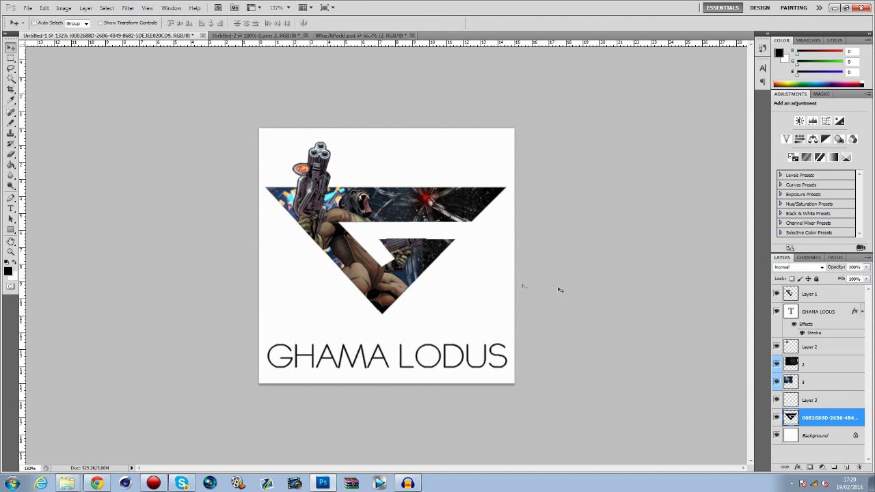
pyautogui.click(846, 467)
pyautogui.moveTo(792, 417); pyautogui.dragTo(811, 447)
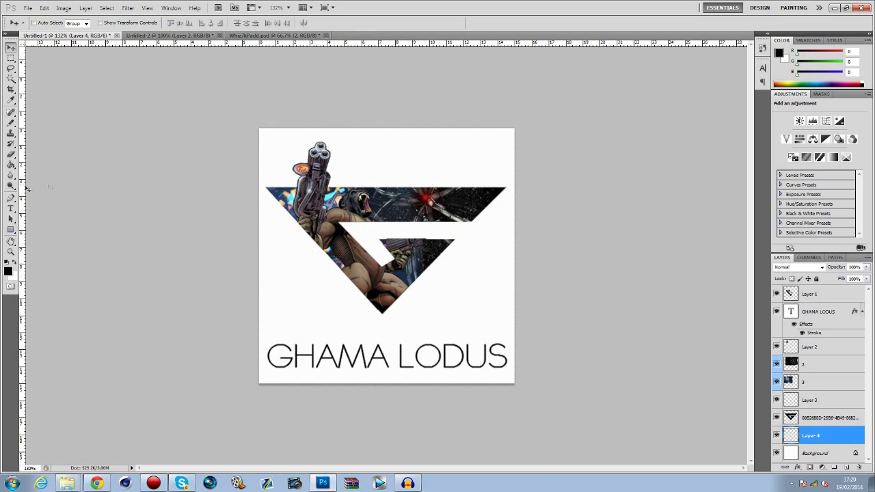
pyautogui.click(11, 166)
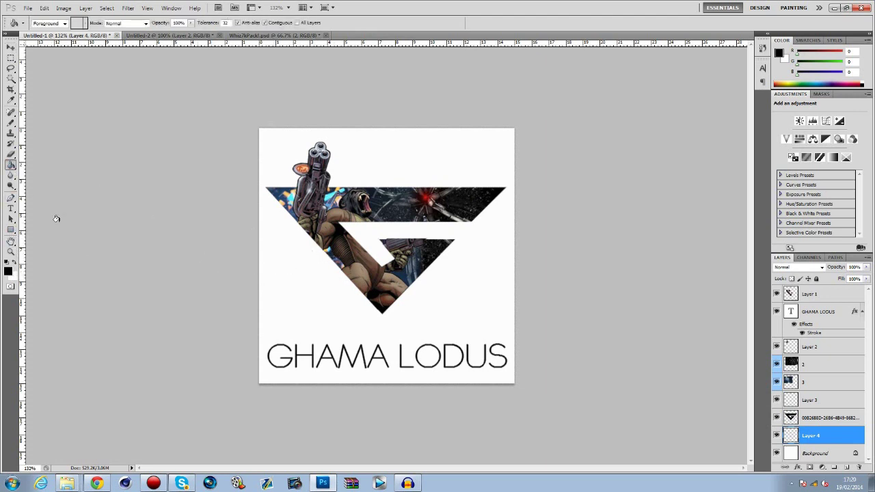
pyautogui.click(8, 271)
pyautogui.click(452, 179)
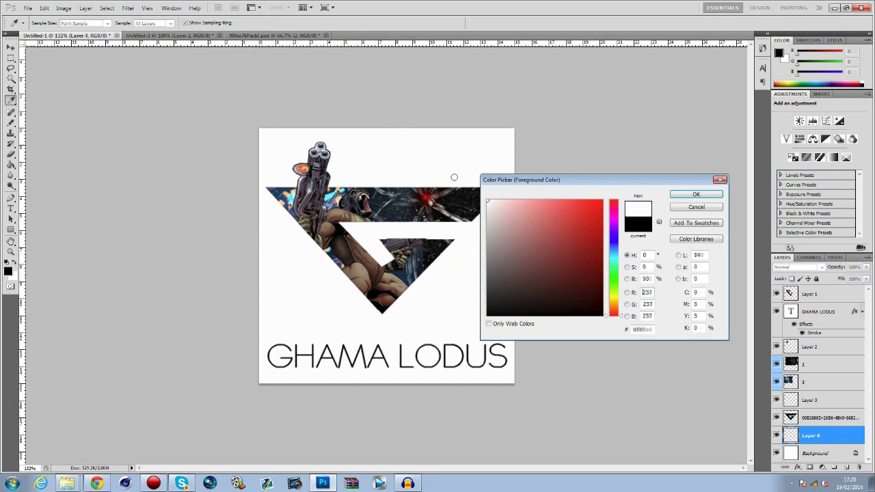
pyautogui.click(687, 195)
pyautogui.click(11, 48)
# Give Layer 4 a vertical, reduced-opacity Gradient Overlay fading white to grey
pyautogui.rightClick(791, 421)
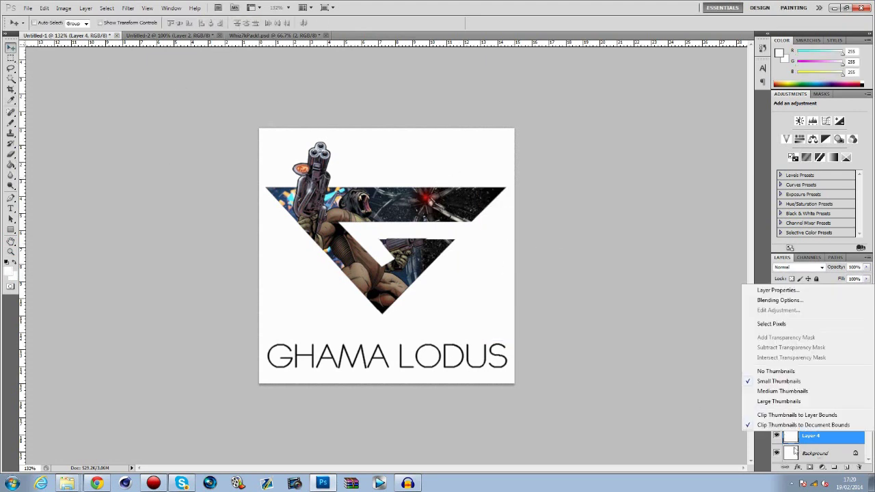
pyautogui.press('Escape')
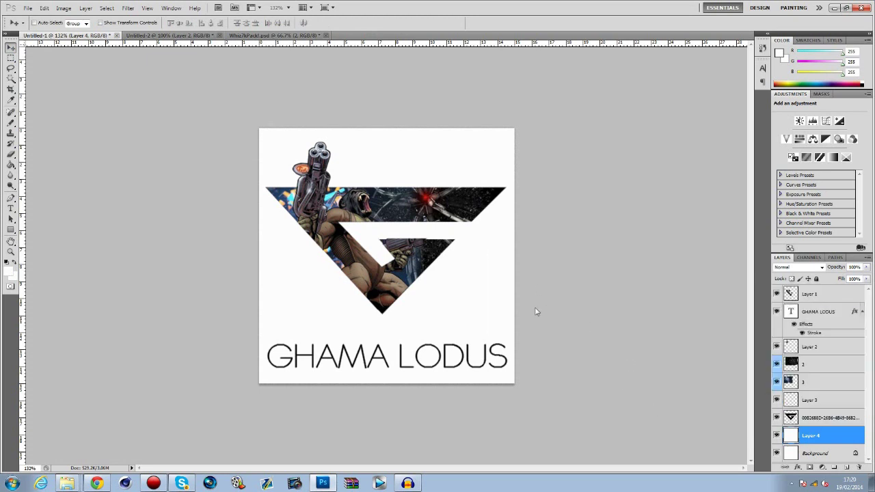
pyautogui.click(487, 316)
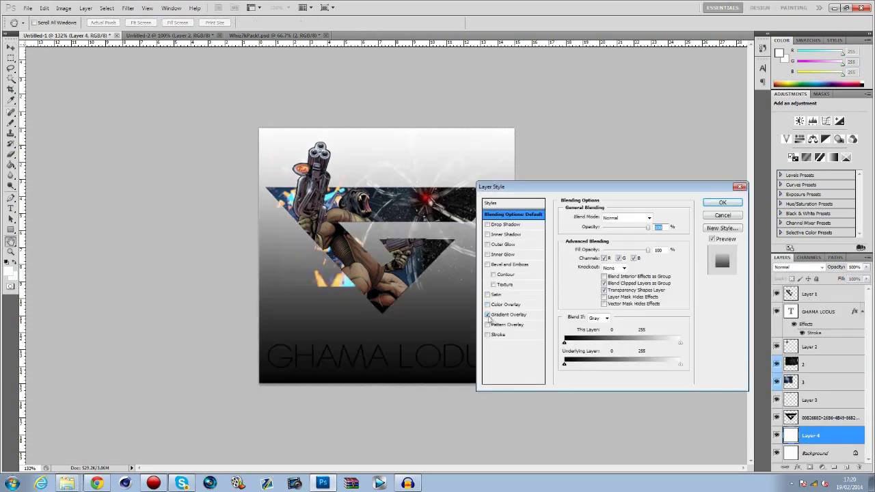
pyautogui.click(498, 316)
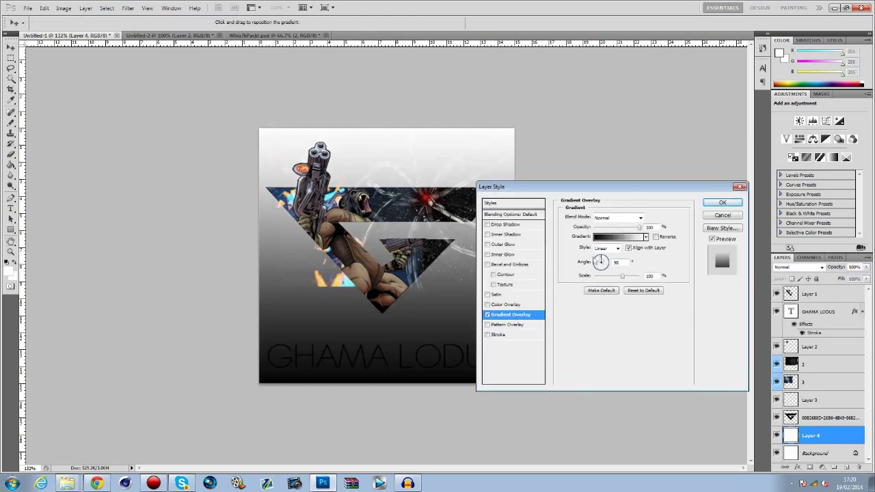
pyautogui.moveTo(607, 266); pyautogui.dragTo(603, 261)
pyautogui.moveTo(641, 231); pyautogui.dragTo(618, 232)
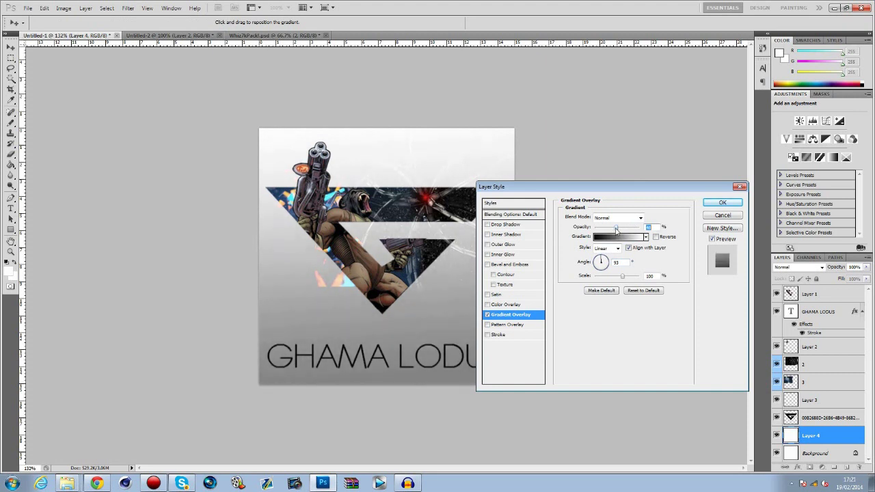
pyautogui.click(724, 203)
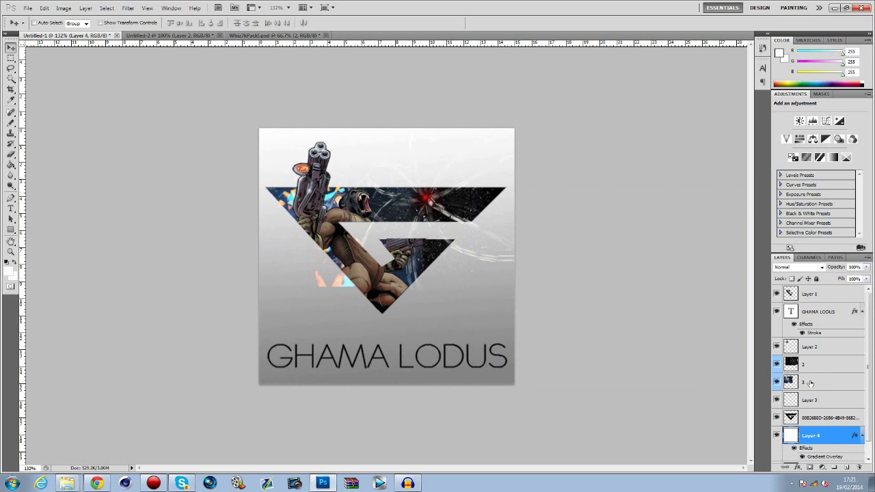
pyautogui.click(810, 384)
# Move texture layers 3 and 2 beneath Layer 3 and clip both to the emblem
pyautogui.moveTo(815, 386); pyautogui.dragTo(816, 409)
pyautogui.moveTo(810, 367); pyautogui.dragTo(809, 391)
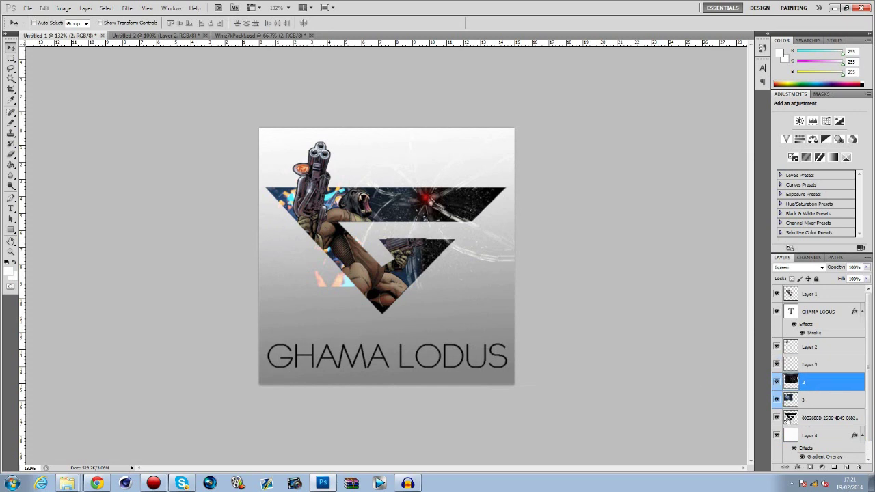
pyautogui.click(807, 400)
pyautogui.rightClick(809, 402)
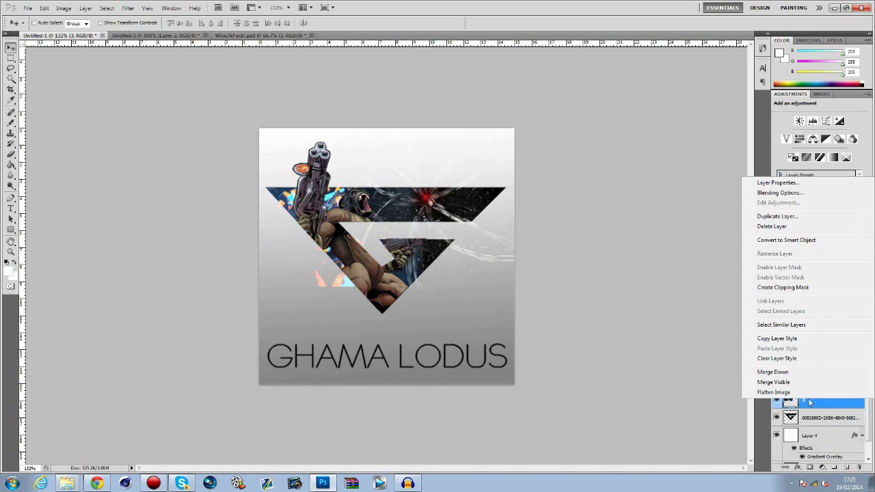
pyautogui.click(780, 287)
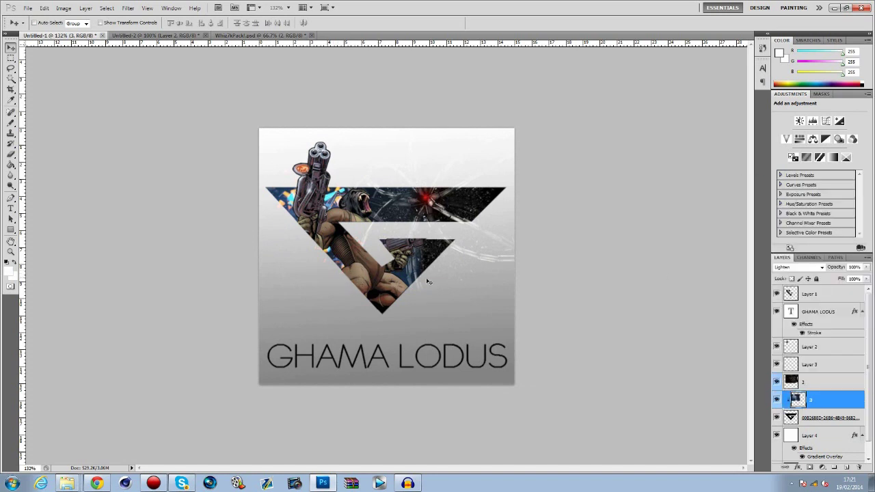
pyautogui.click(797, 384)
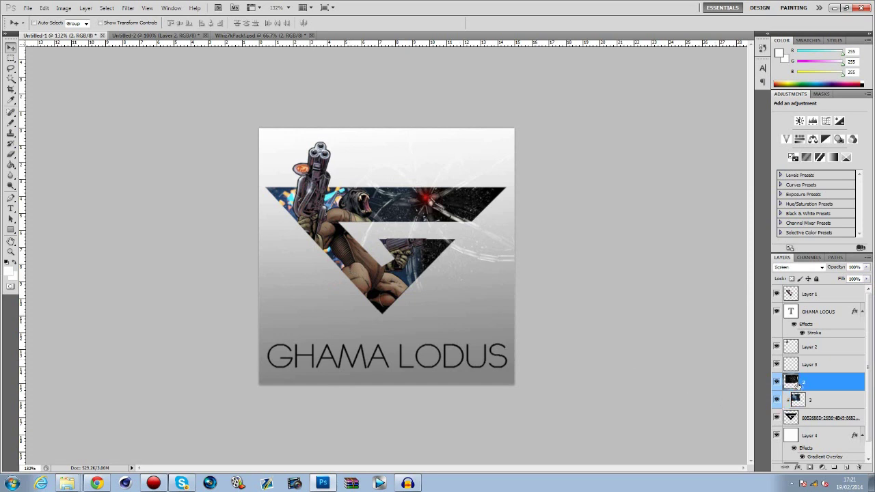
pyautogui.rightClick(832, 386)
pyautogui.click(795, 274)
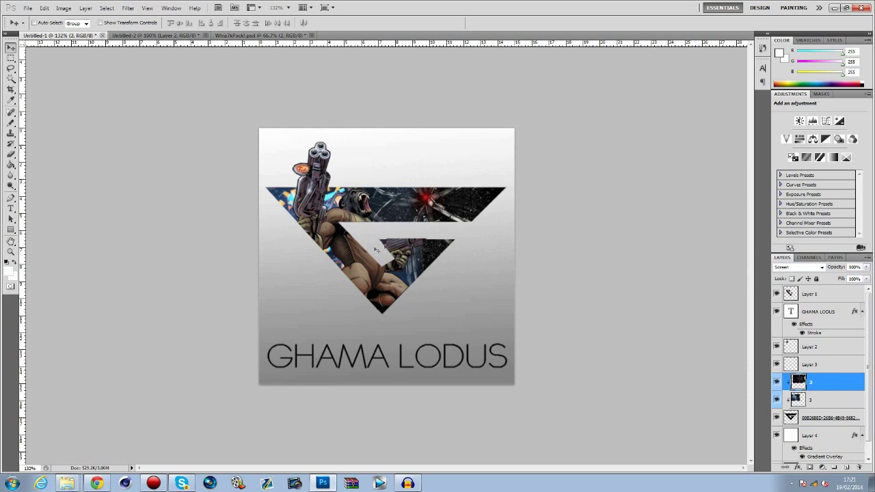
pyautogui.click(27, 7)
# Save the logo to the Desktop as a maximum-quality JPEG named PROTO
pyautogui.click(48, 149)
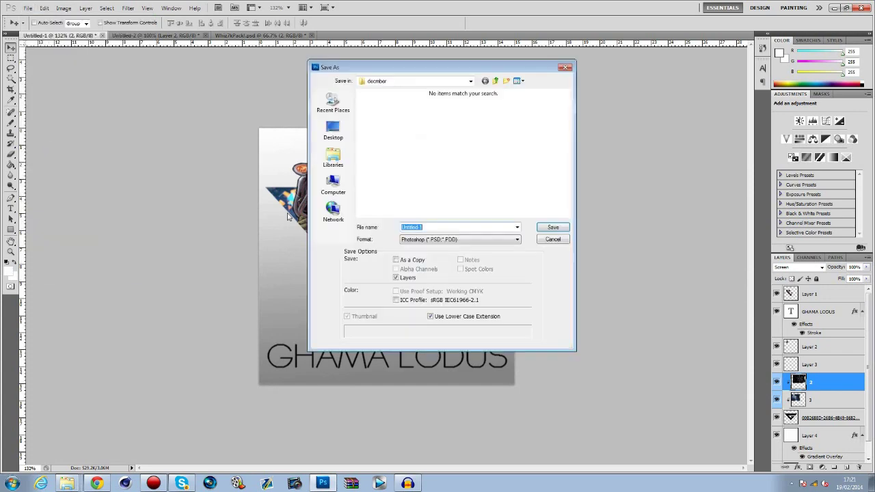
pyautogui.click(413, 241)
pyautogui.click(431, 298)
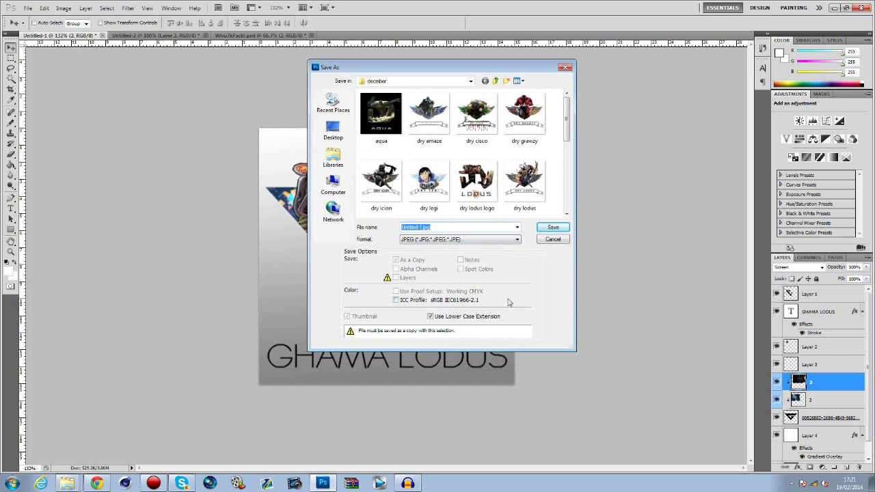
pyautogui.write('PROTO')
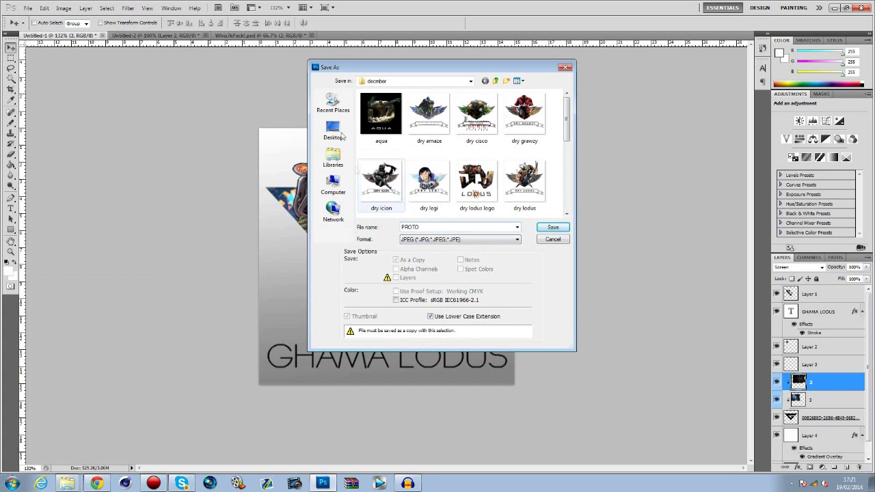
pyautogui.click(333, 130)
pyautogui.click(551, 227)
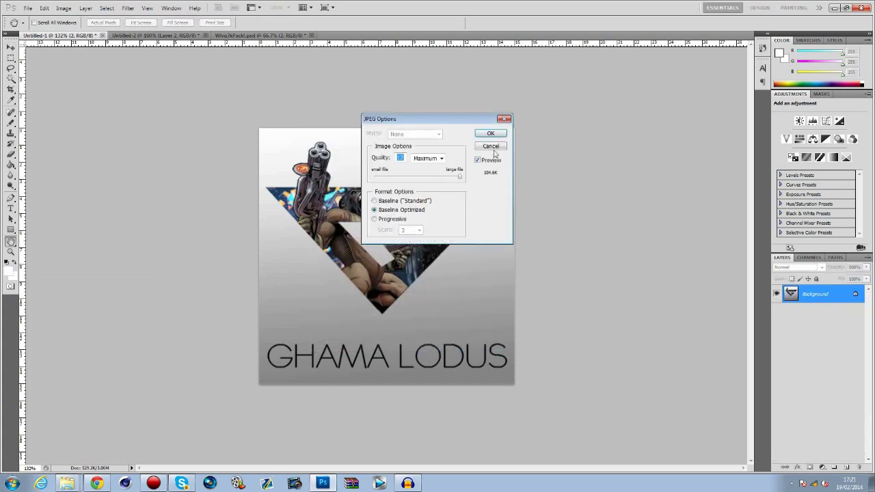
pyautogui.click(492, 134)
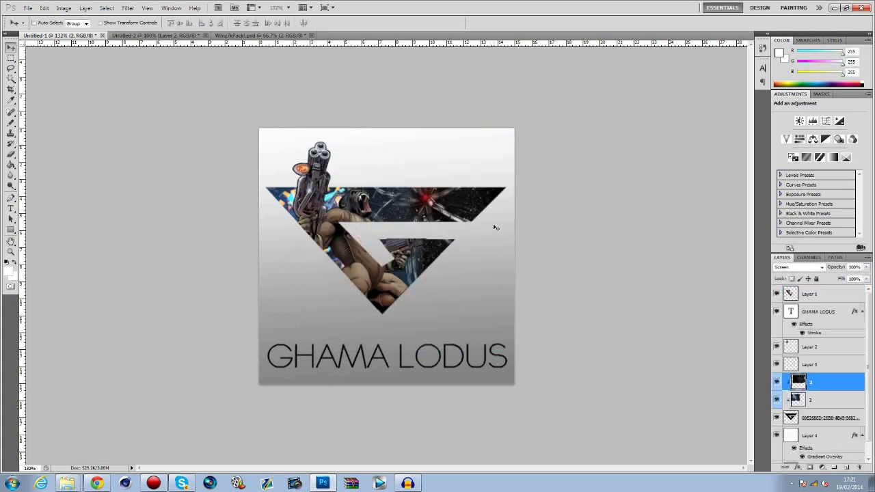
# Open Explorer and browse to the Pictures > logos > decmber folder
pyautogui.click(67, 484)
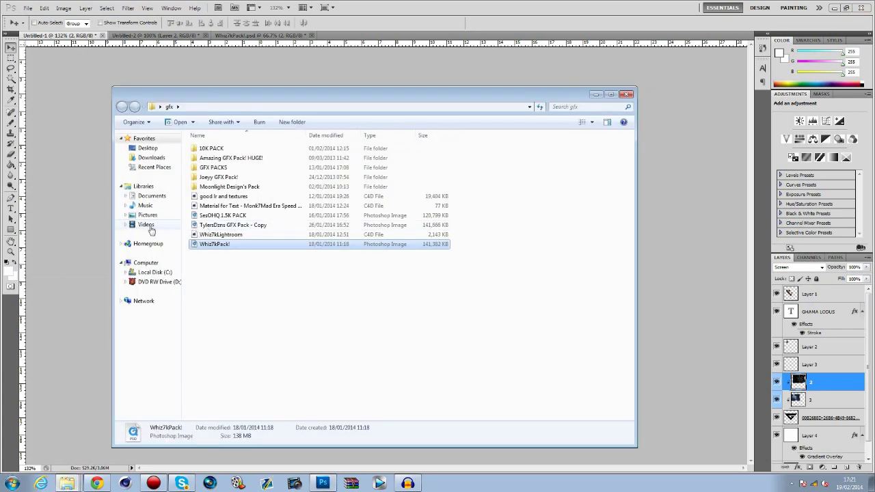
pyautogui.click(148, 215)
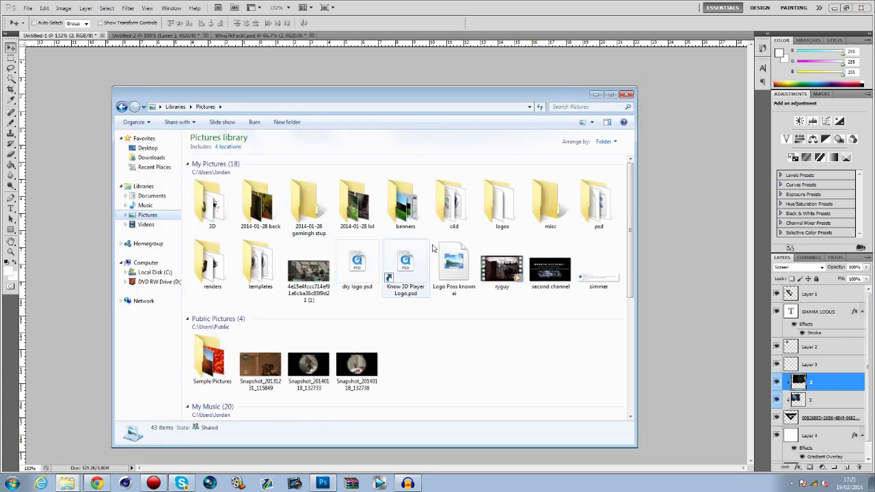
pyautogui.doubleClick(501, 204)
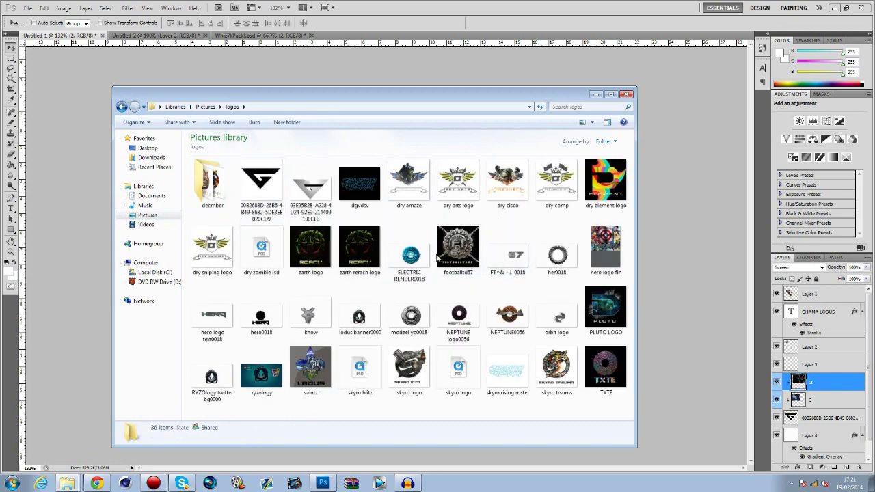
pyautogui.click(211, 191)
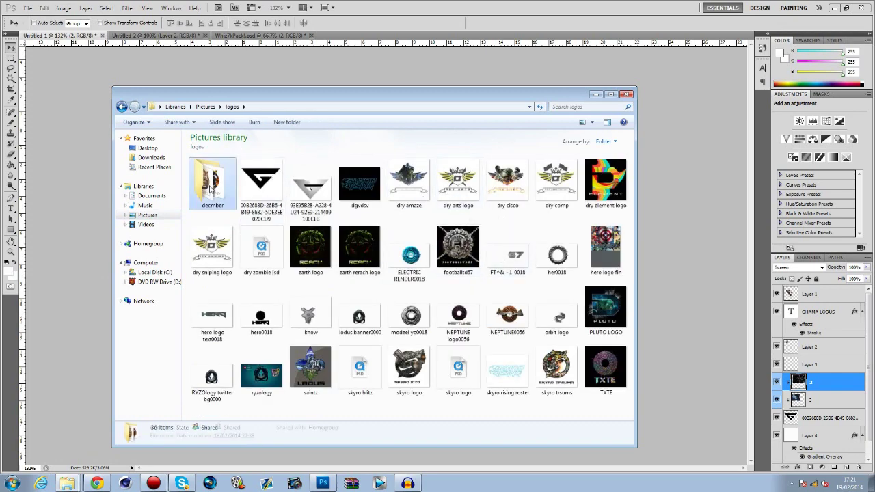
pyautogui.doubleClick(211, 192)
# View the skyro fenzy, skyro blitz, dry legi and dry lodus logos in Photo Viewer
pyautogui.doubleClick(496, 229)
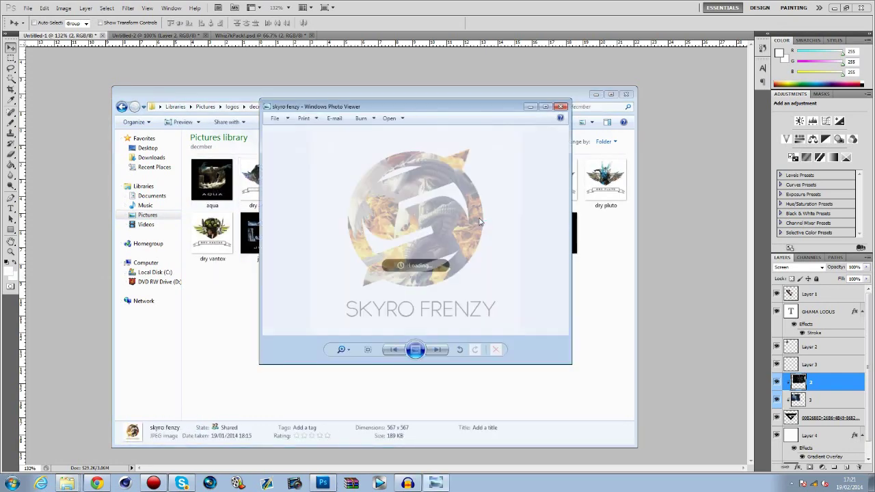
pyautogui.click(545, 107)
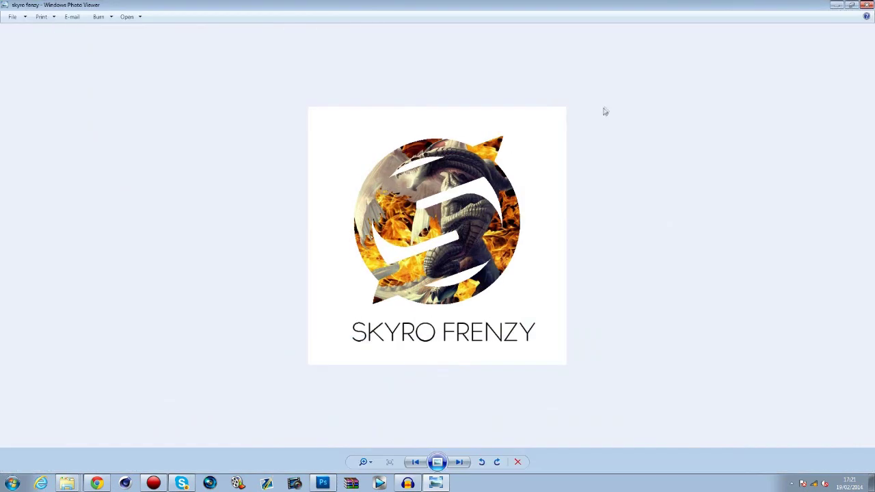
pyautogui.click(437, 462)
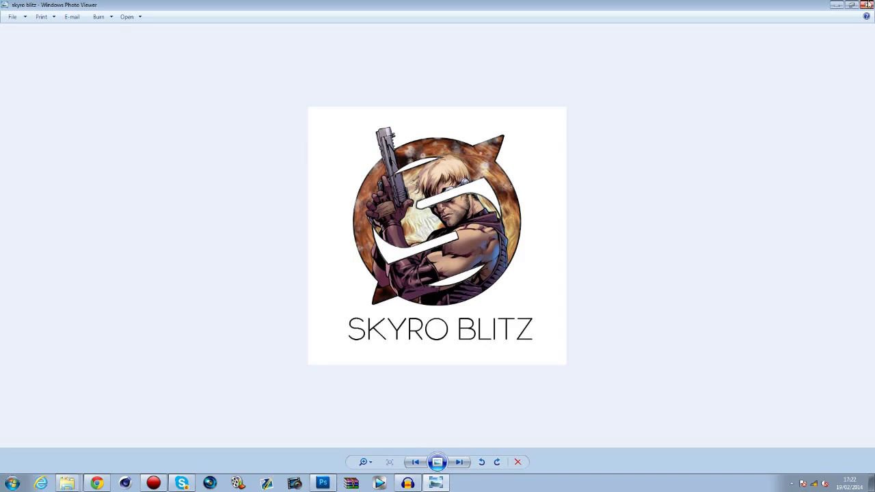
pyautogui.click(867, 4)
pyautogui.doubleClick(460, 190)
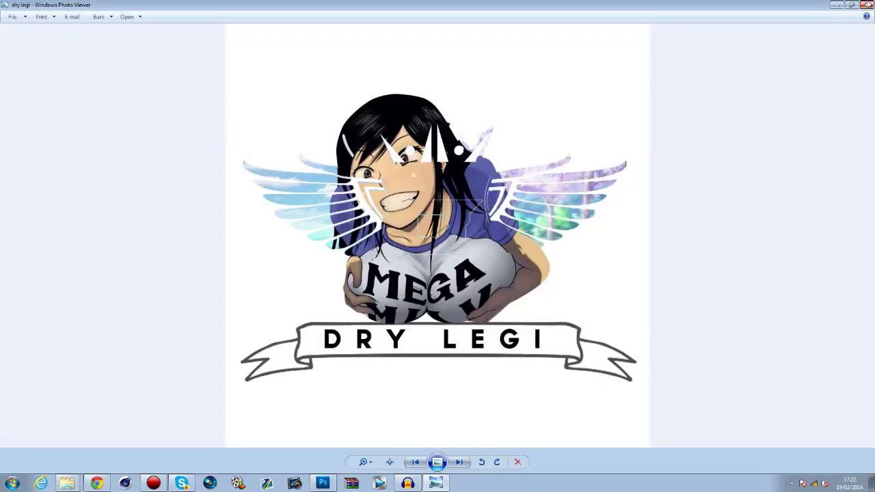
pyautogui.click(868, 5)
pyautogui.doubleClick(510, 181)
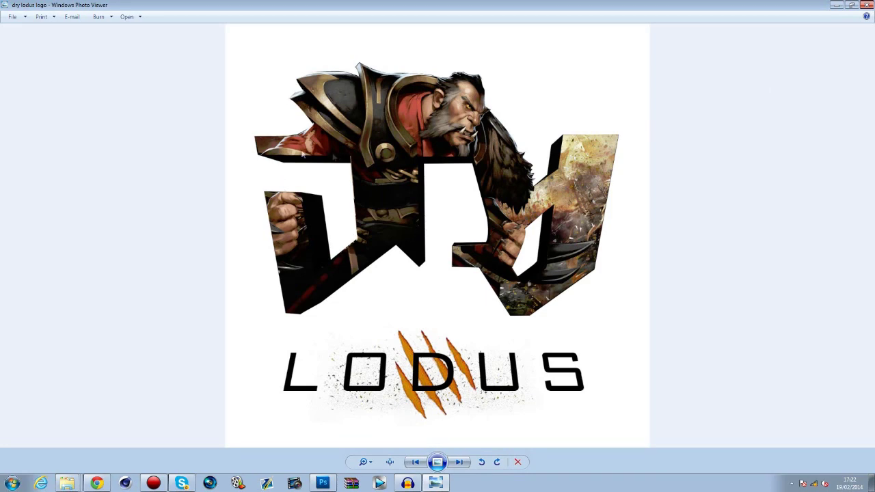
pyautogui.click(867, 5)
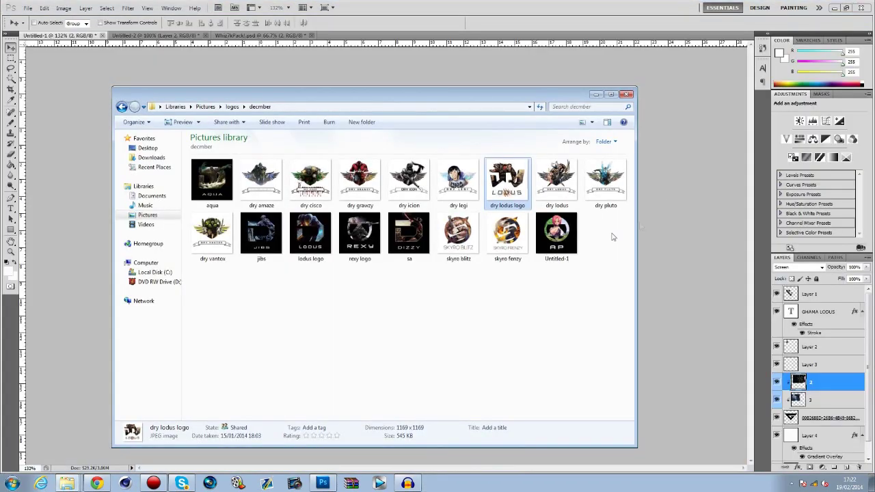
# View skyro fenzy again, then dry vantox and dry grawzy, and go back to the logos folder
pyautogui.doubleClick(507, 234)
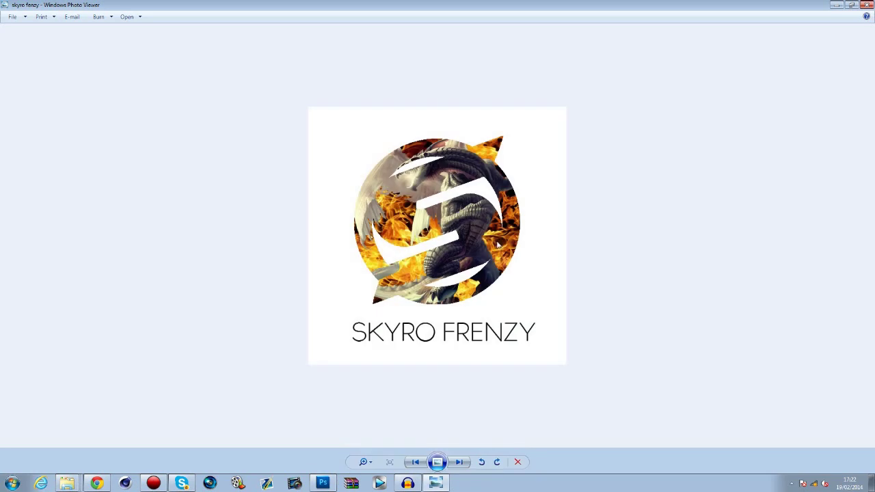
pyautogui.click(867, 5)
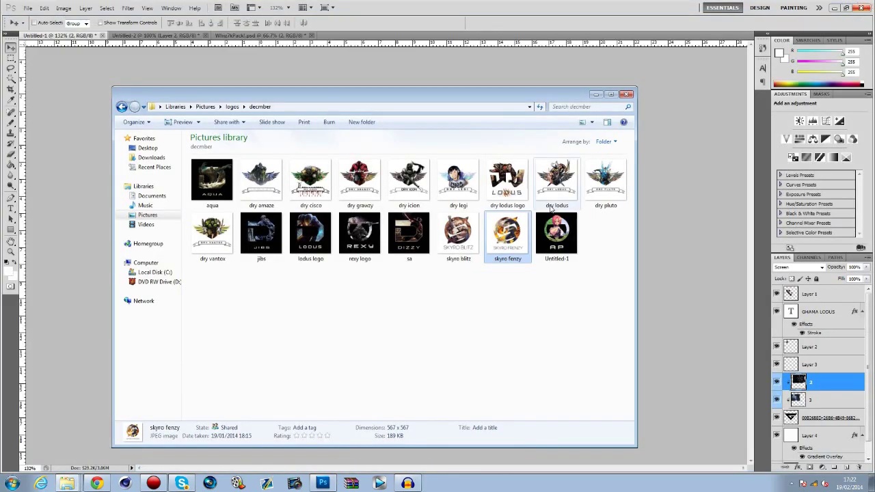
pyautogui.click(221, 248)
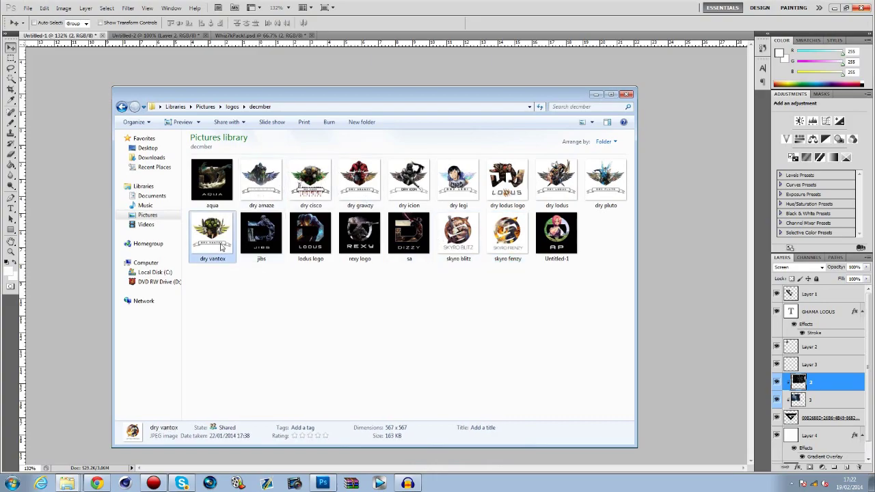
pyautogui.doubleClick(220, 247)
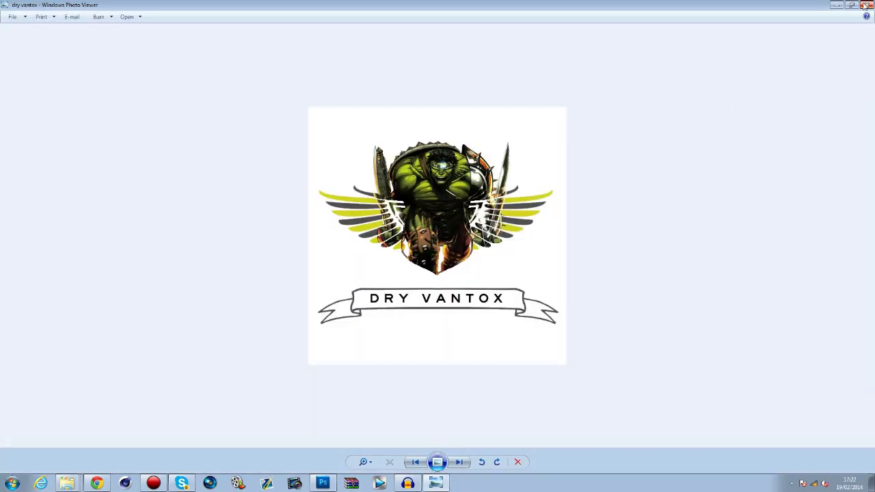
pyautogui.click(866, 5)
pyautogui.click(359, 189)
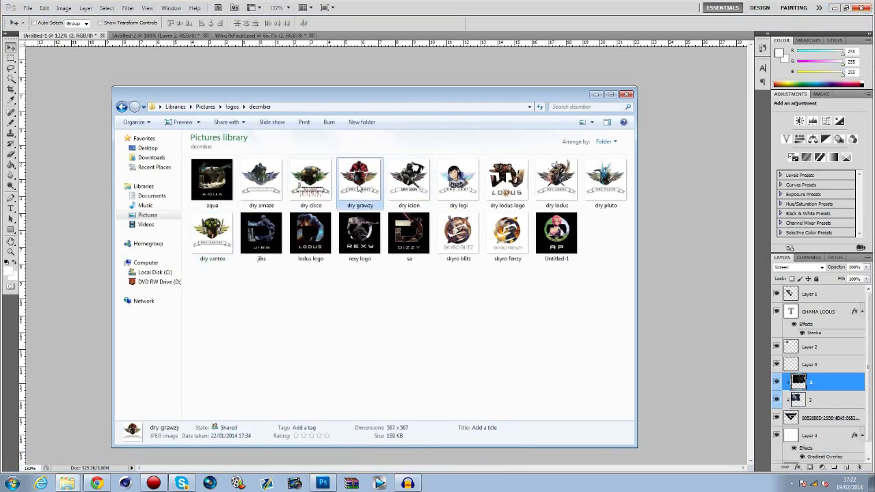
pyautogui.doubleClick(358, 188)
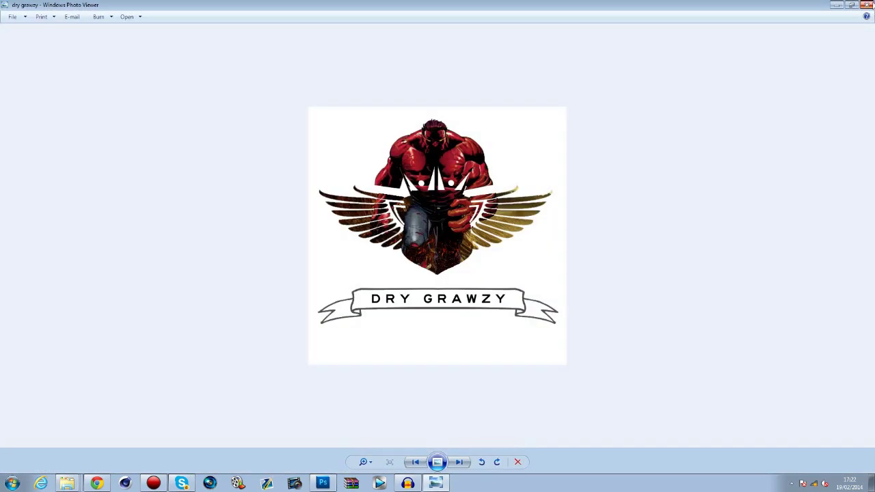
pyautogui.click(867, 5)
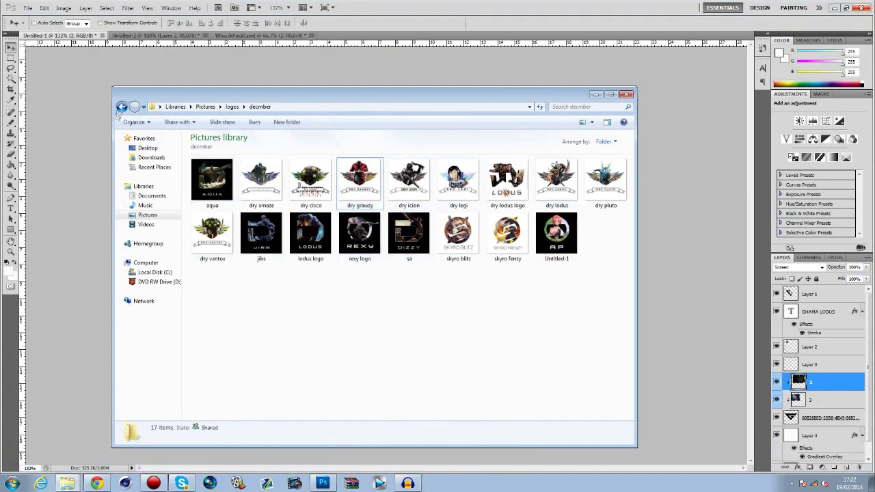
pyautogui.click(121, 107)
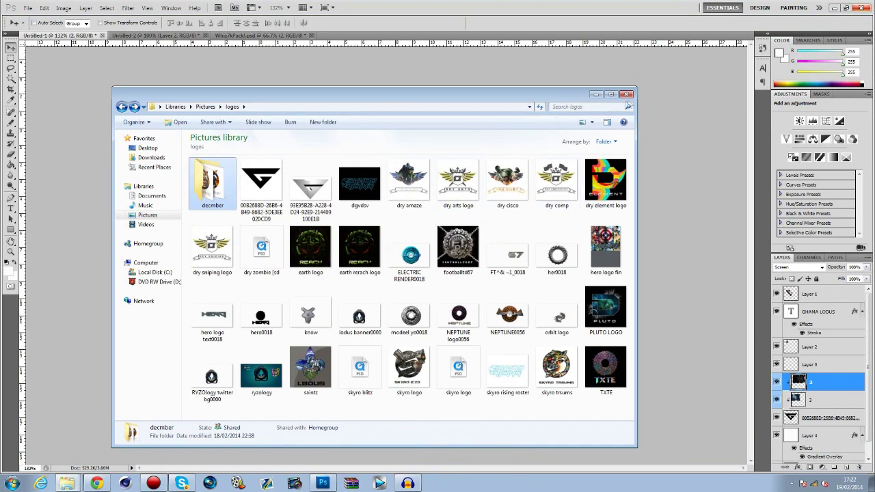
pyautogui.click(629, 94)
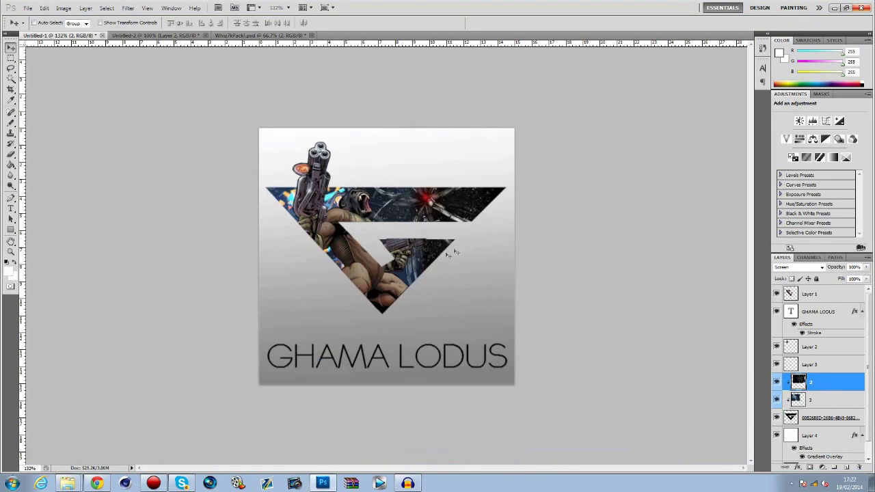